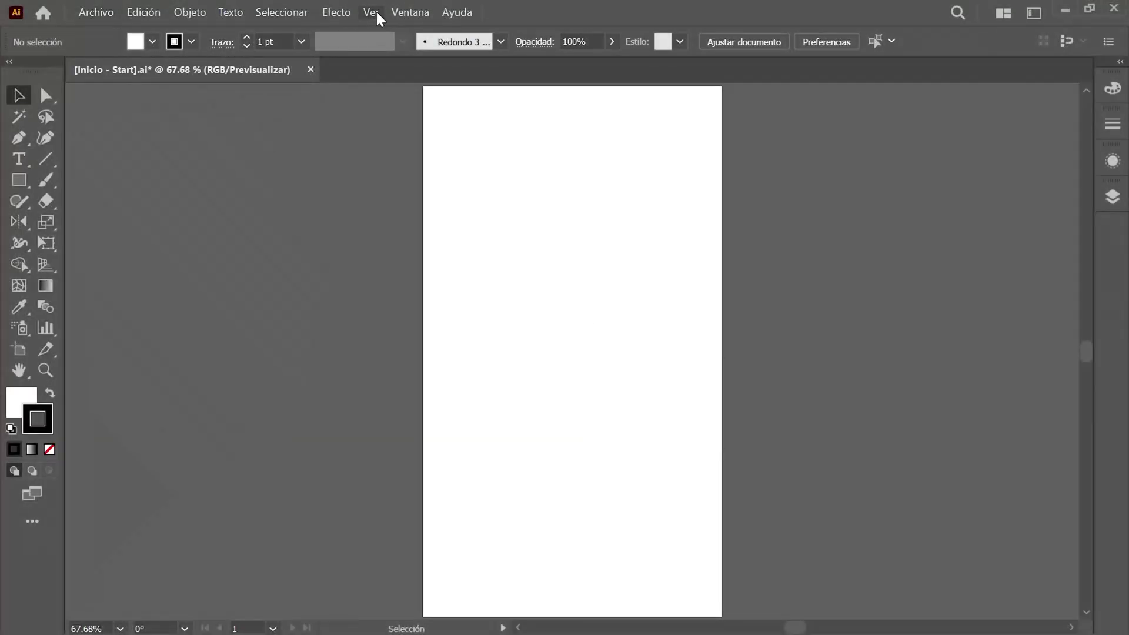
- Create a full-artboard background rectangle at the artboard centre and lock it
key(m)
click(572, 349)
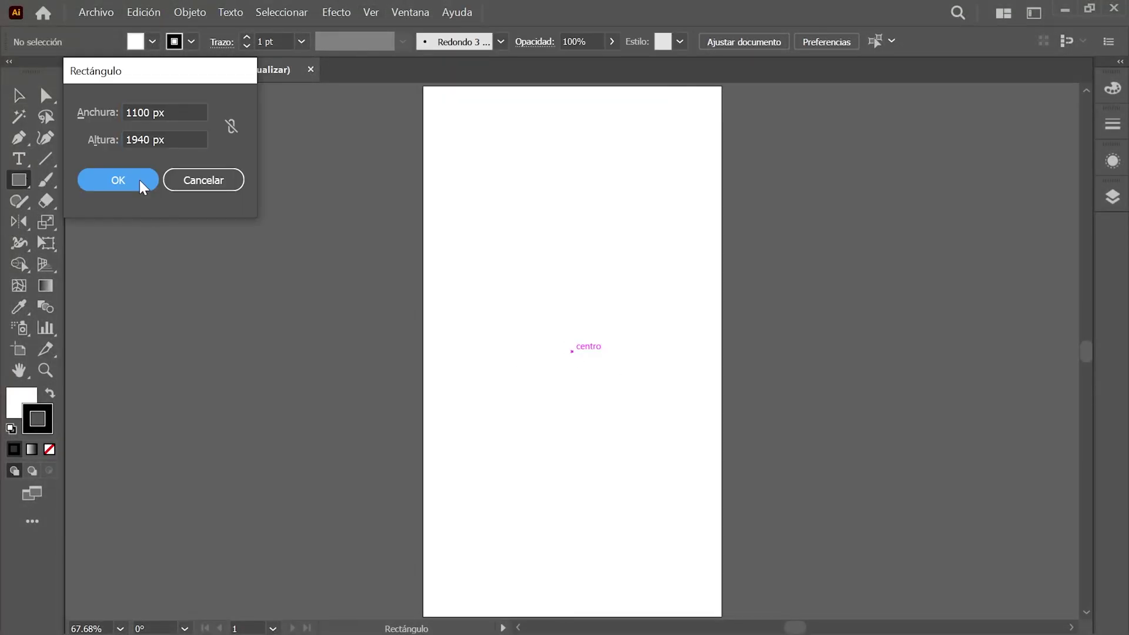
click(118, 180)
click(1112, 88)
click(189, 12)
- Draw a small square with fill 8f00ff and select its fill in Appearance
click(551, 163)
click(515, 286)
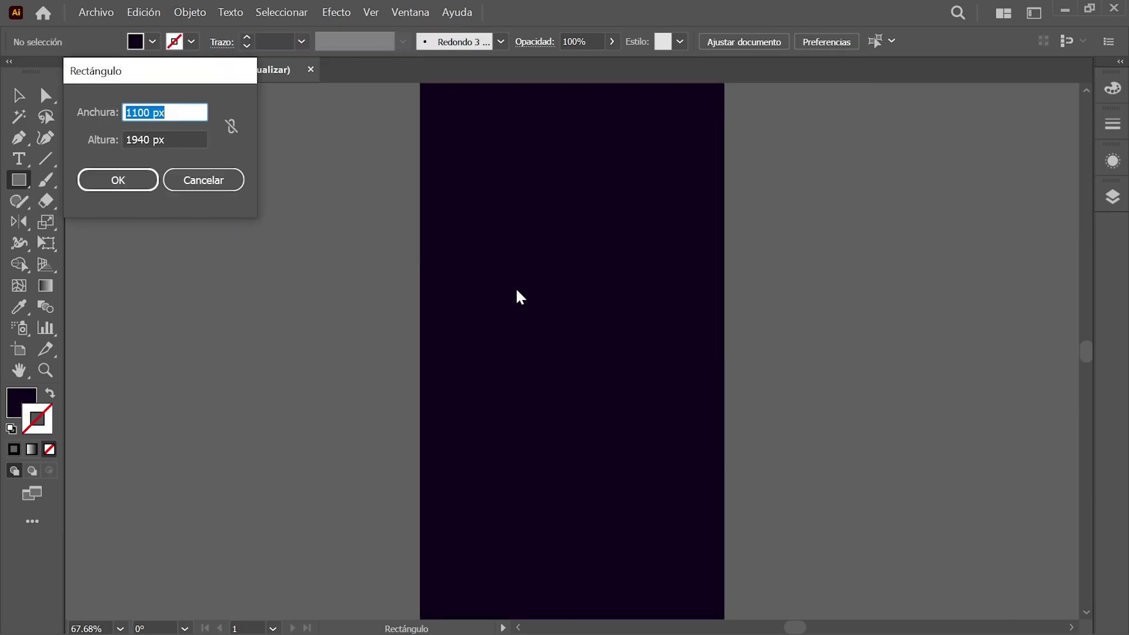
click(118, 179)
click(1113, 88)
click(1046, 197)
text(8f00ff)
key(shift+F8)
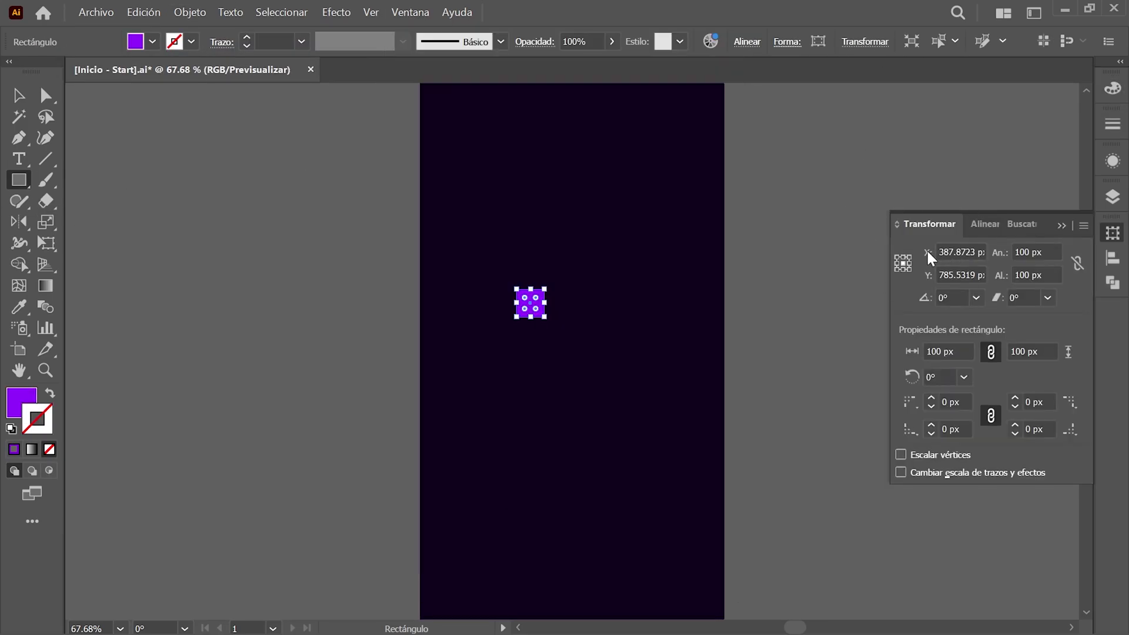
key(shift+F6)
click(981, 227)
- Extrude the square into an Isometric Left 3D cube
click(943, 352)
click(151, 88)
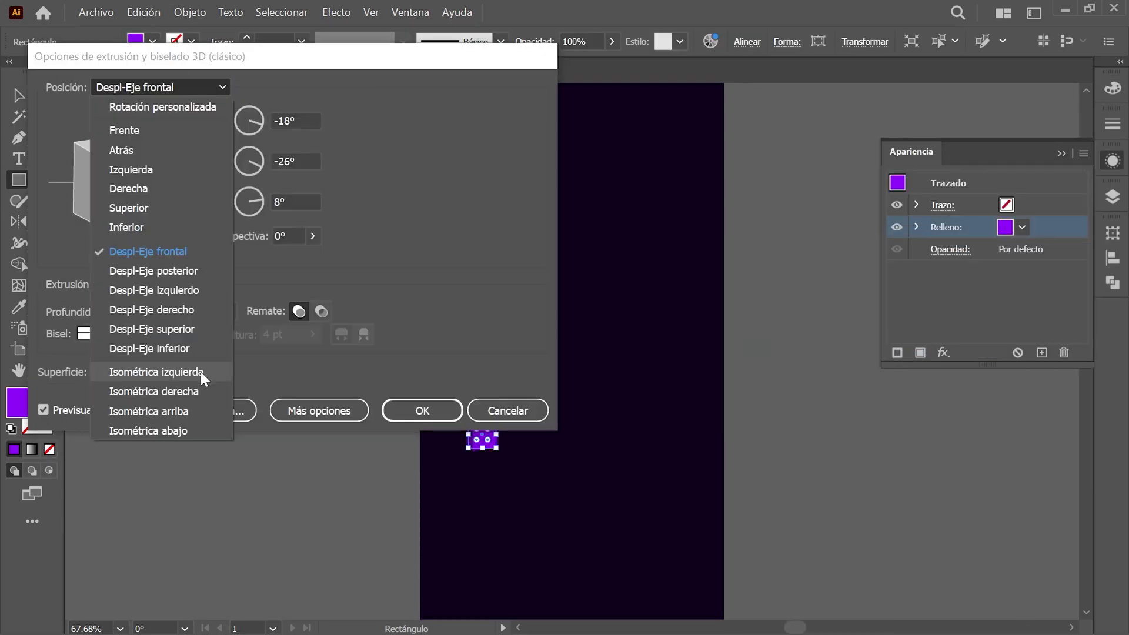
click(207, 371)
click(424, 408)
- Place a copy of the cube higher up and recolour it ffcc00
key(ctrl+shift+m)
text(0)
click(119, 384)
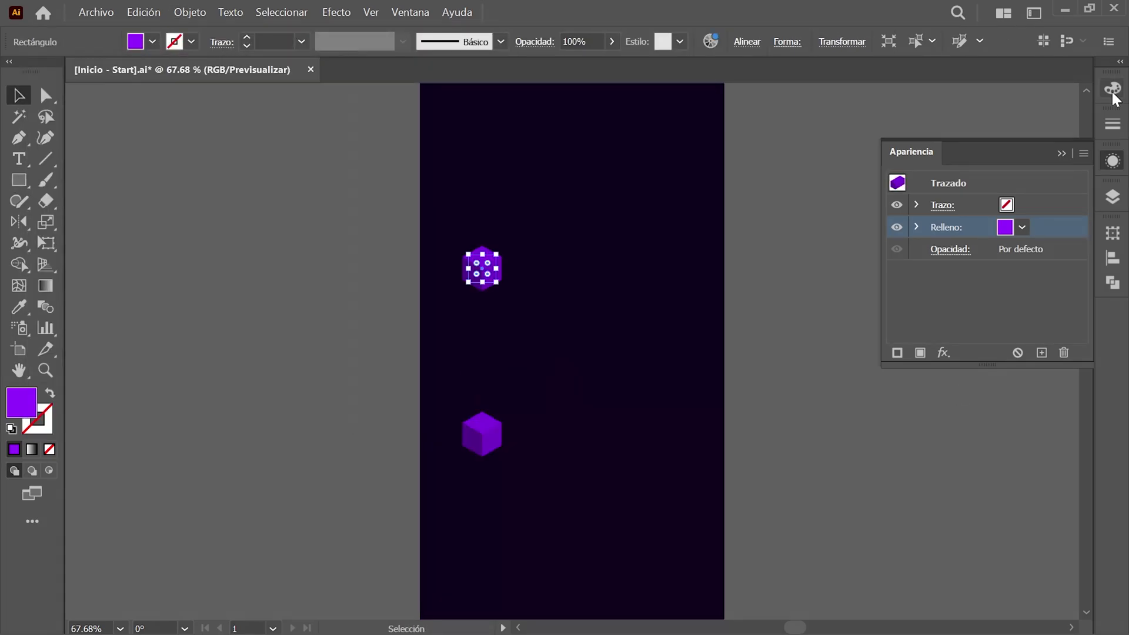
click(1111, 90)
text(ffcc00)
click(281, 11)
- Blend the yellow and purple cubes in five steps and make a shifted copy of the column
click(189, 11)
click(482, 523)
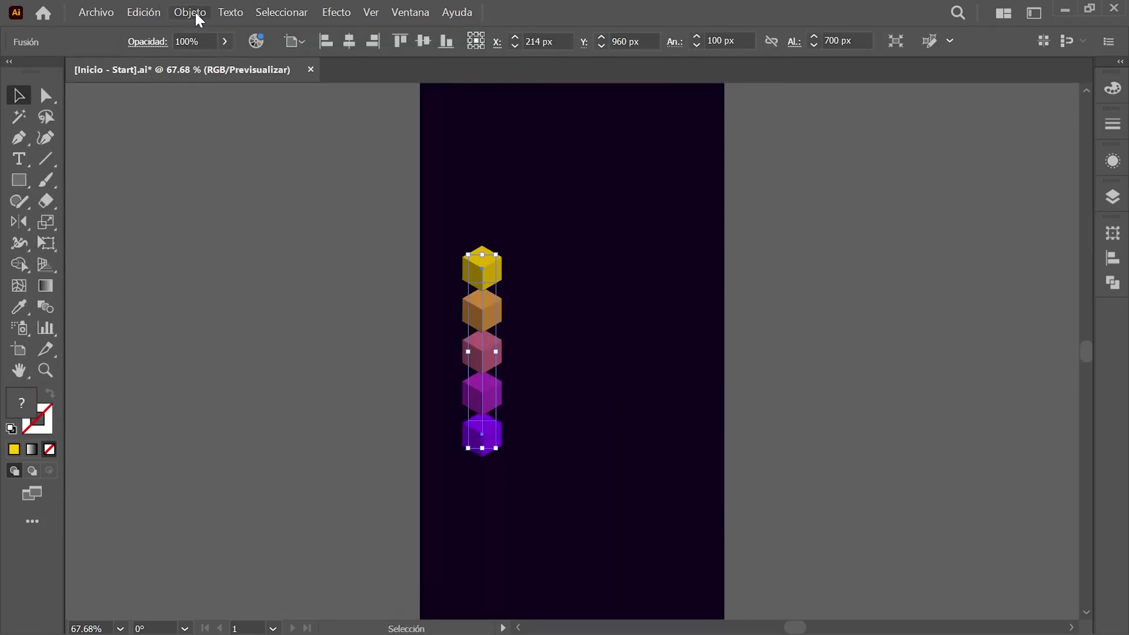
click(190, 12)
click(258, 150)
click(190, 11)
text(326)
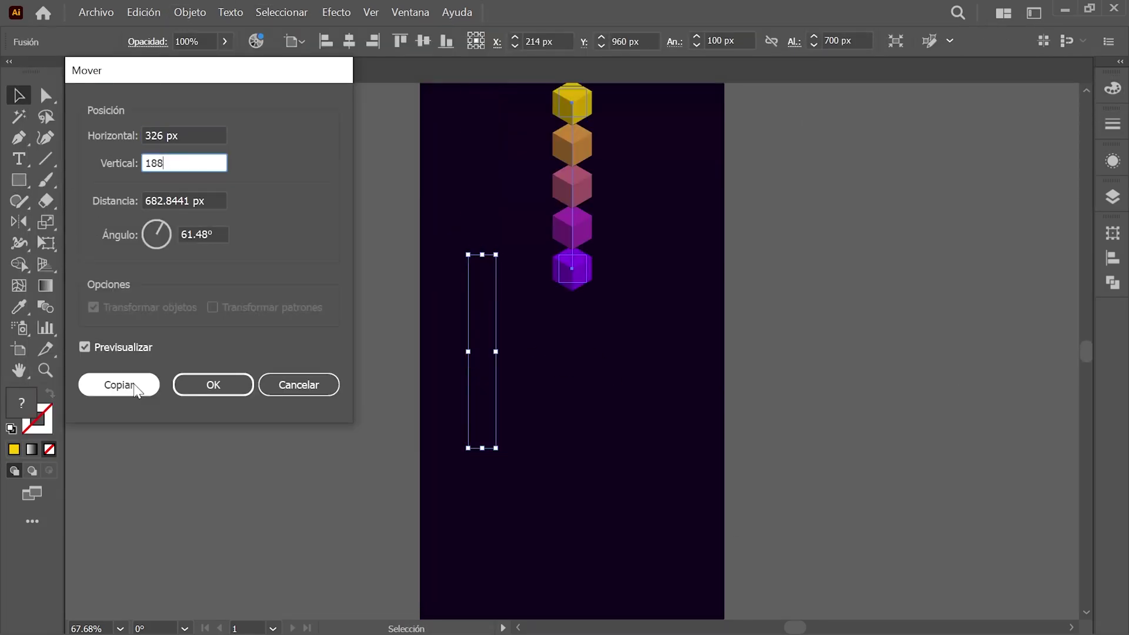
click(118, 385)
- Recolour the copied column's top cube ffff00 and bottom cube ff00b5
click(281, 12)
click(353, 68)
click(572, 320)
click(1112, 90)
text(ffff00)
click(567, 484)
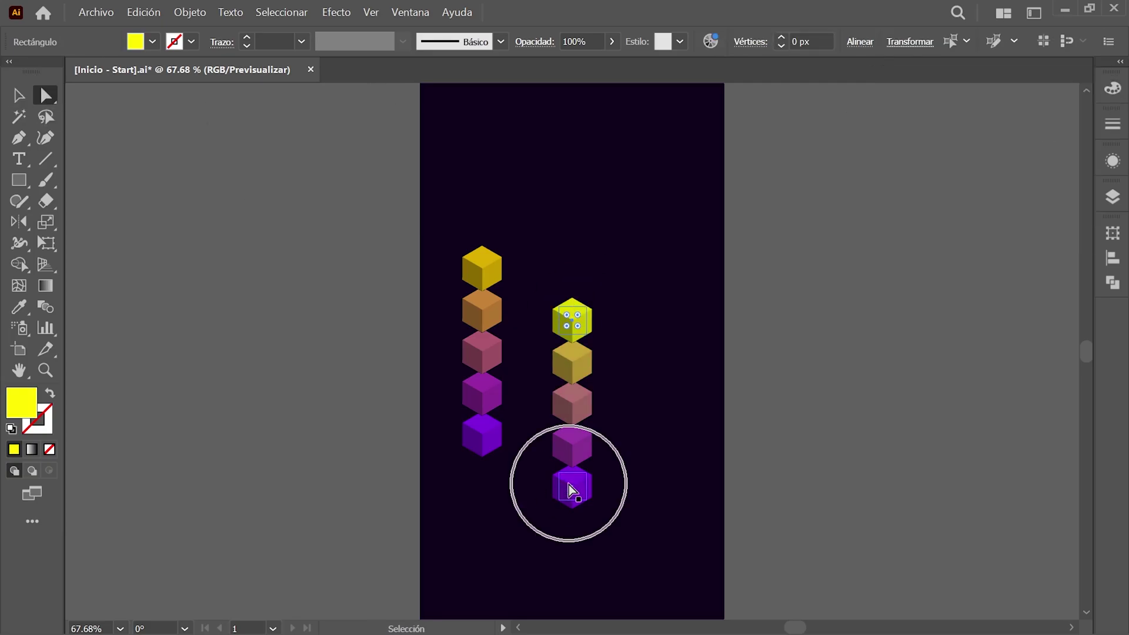
click(1111, 90)
text(ff00b5)
click(281, 11)
click(358, 70)
- Blend the two cube columns together and expand the blend into separate cubes
click(282, 12)
click(294, 27)
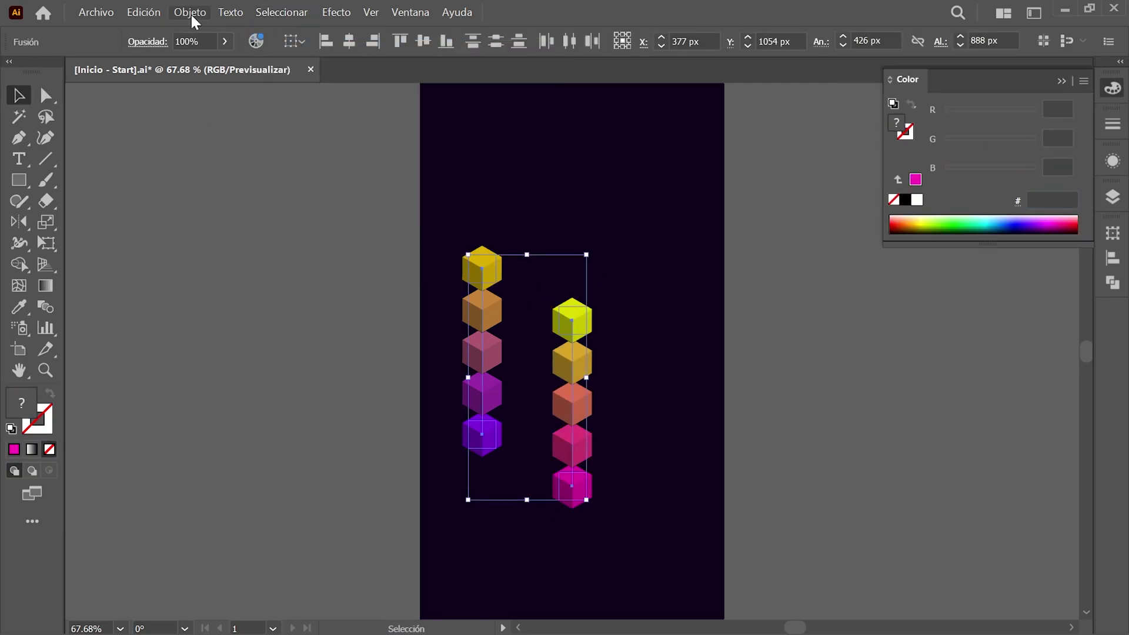
click(190, 12)
click(365, 372)
click(190, 12)
click(388, 435)
click(225, 194)
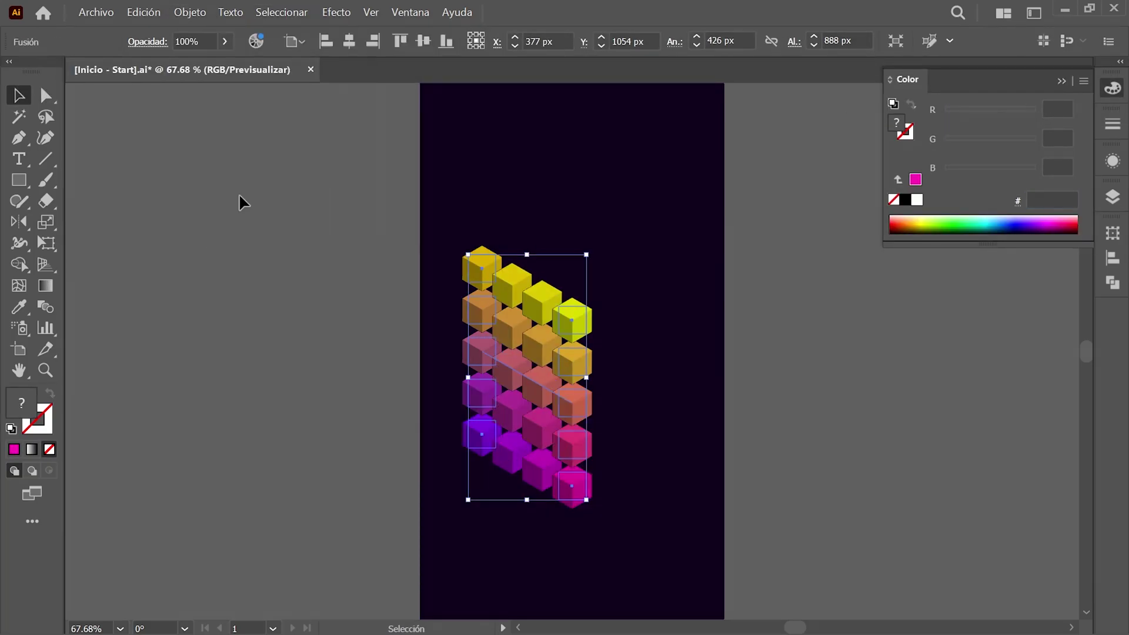
click(190, 12)
- Make a moved copy of the cube group
click(535, 464)
click(190, 12)
click(565, 69)
click(141, 388)
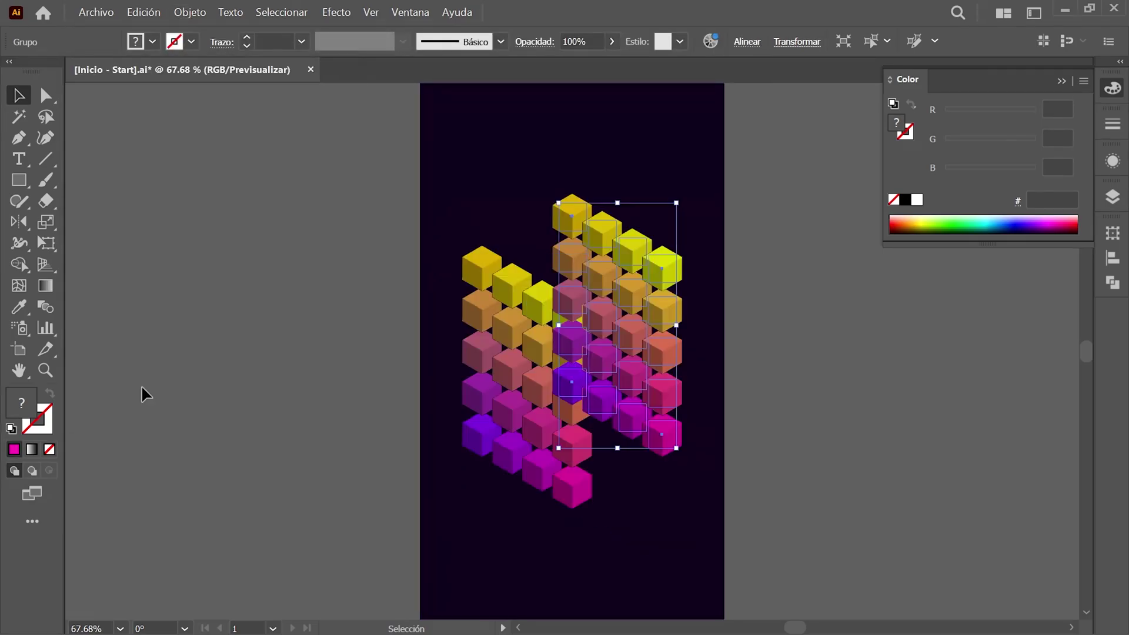
- Blend all cubes with Specified Steps spacing and expand the result into a group
key(ctrl+a)
key(ctrl+alt+b)
click(214, 111)
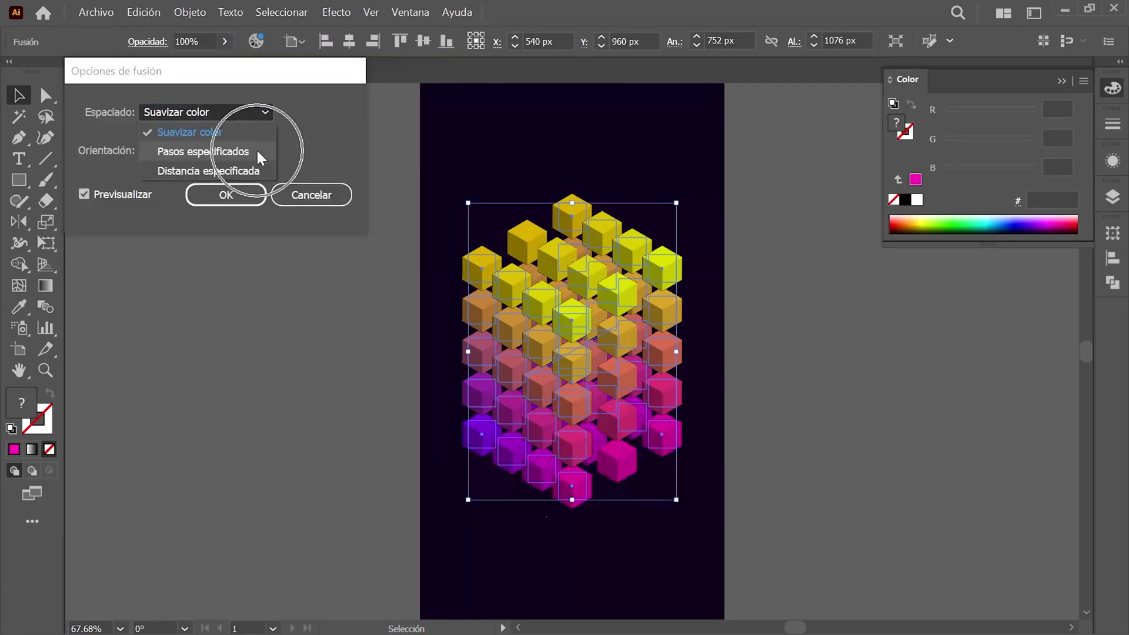
click(259, 156)
click(227, 191)
click(190, 12)
click(1112, 88)
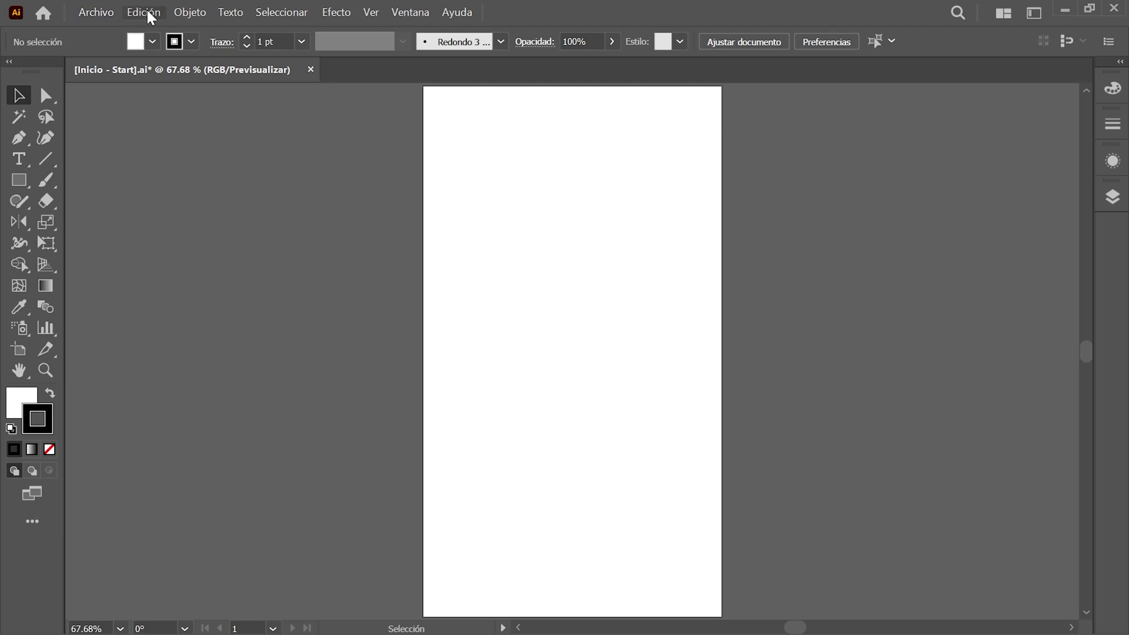
- Turn on Guías inteligentes and click the artboard centre with the Rectangle tool
click(375, 11)
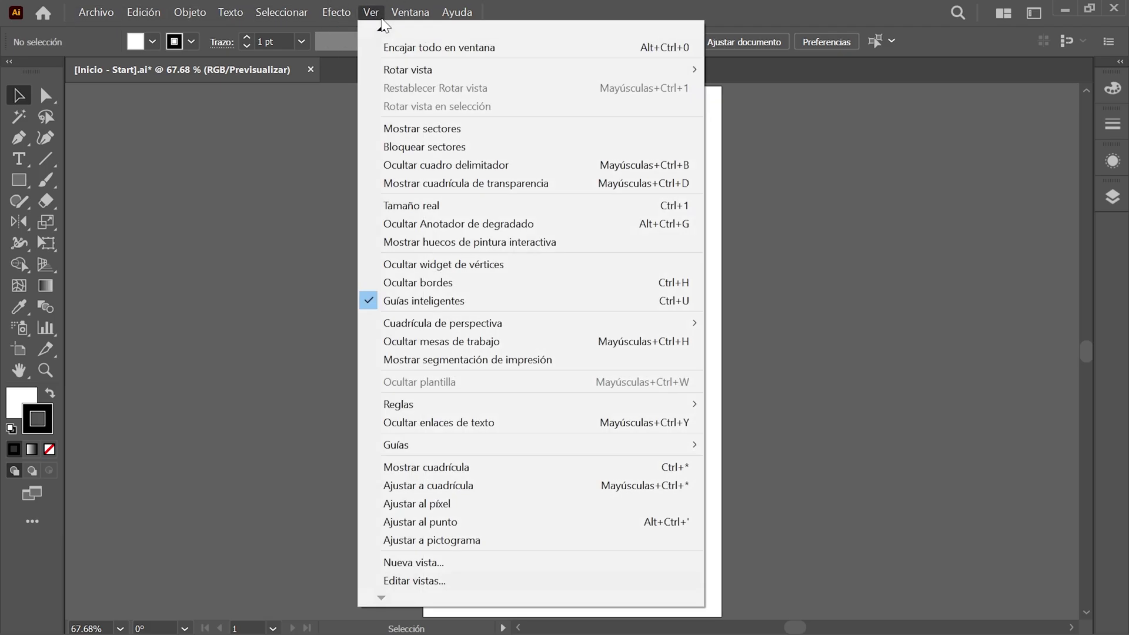
click(531, 302)
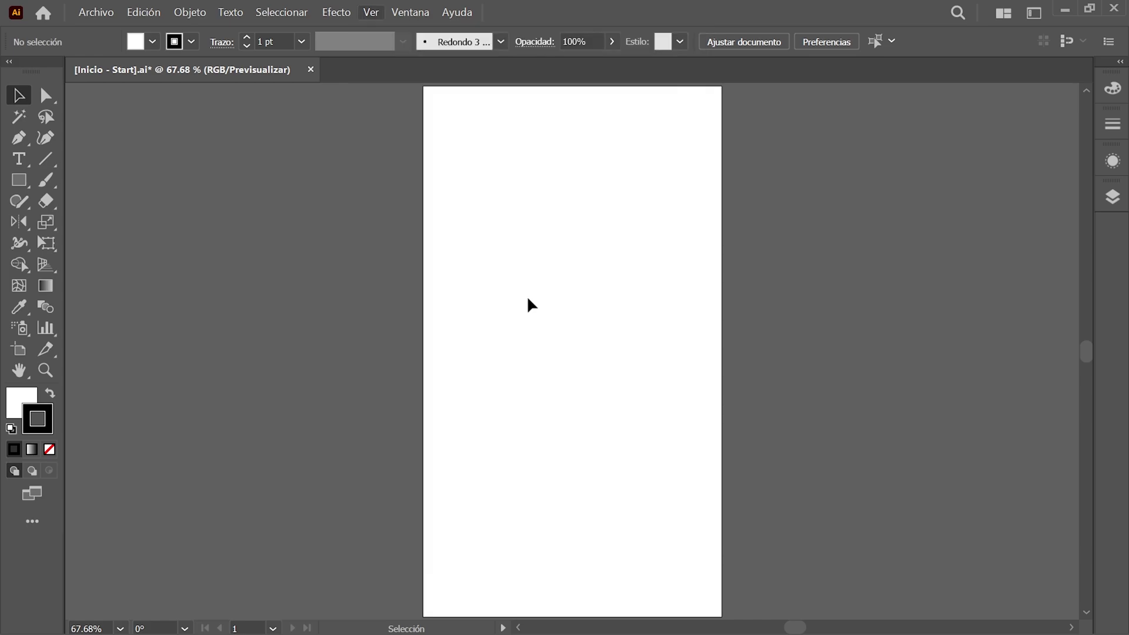
click(26, 179)
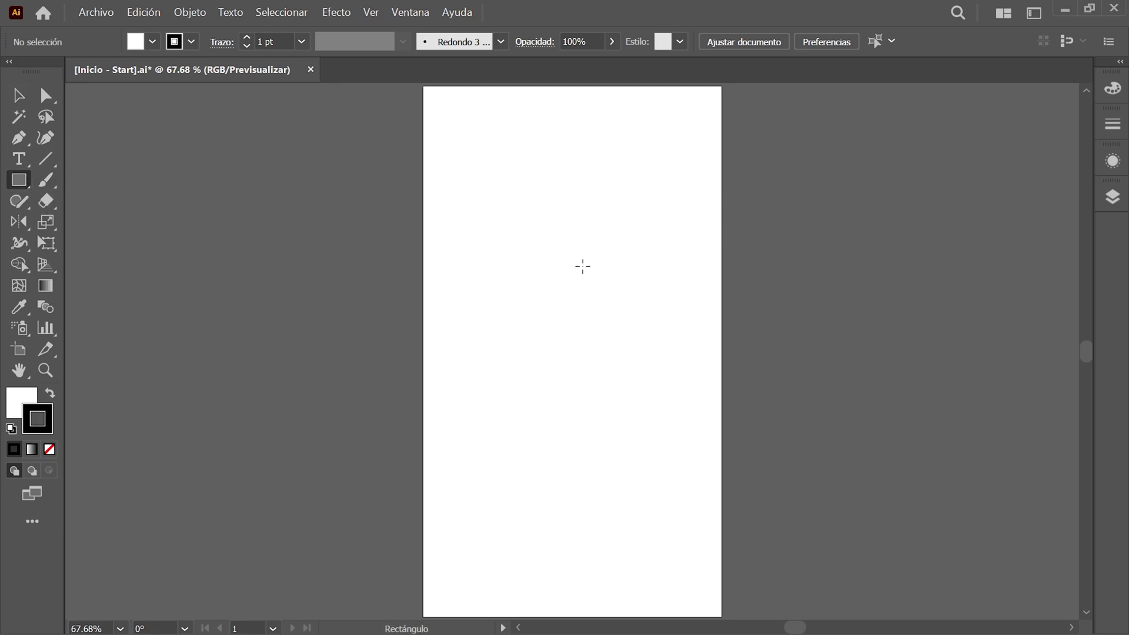
click(572, 350)
- Create a centred 1100 × 1940 px rectangle
click(572, 350)
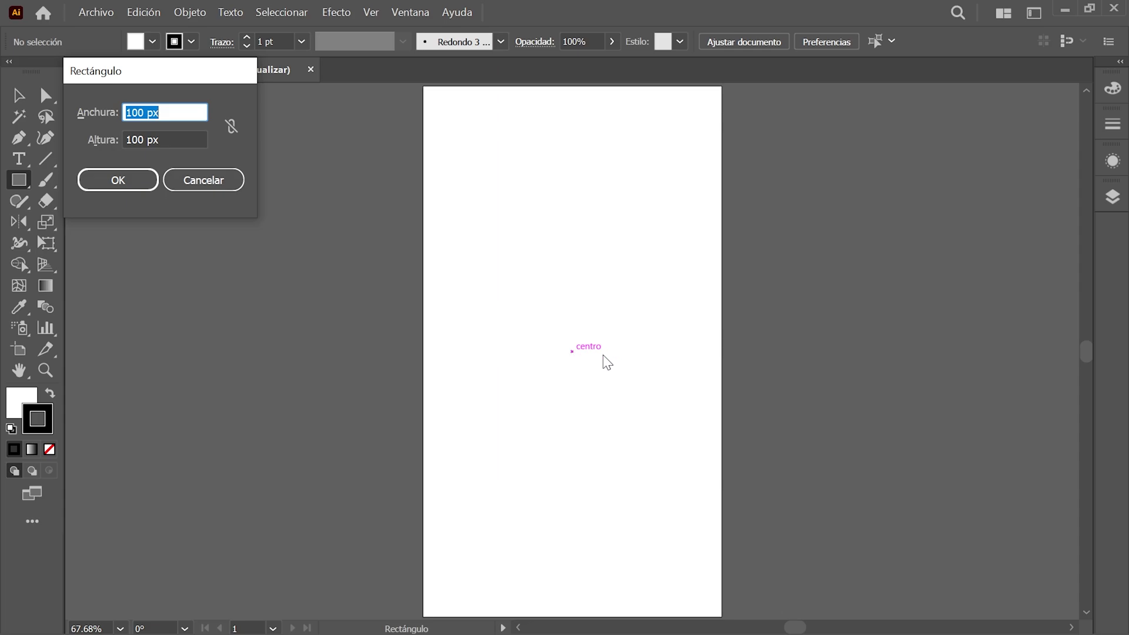
text(110)
text(0)
key(Tab)
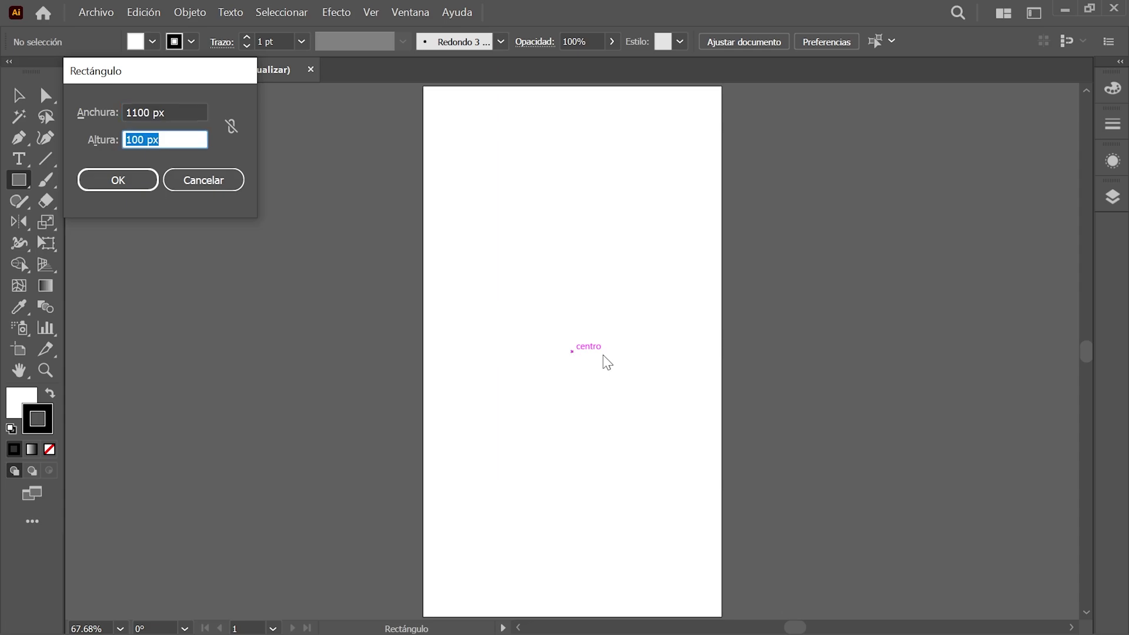
text(1940)
key(Tab)
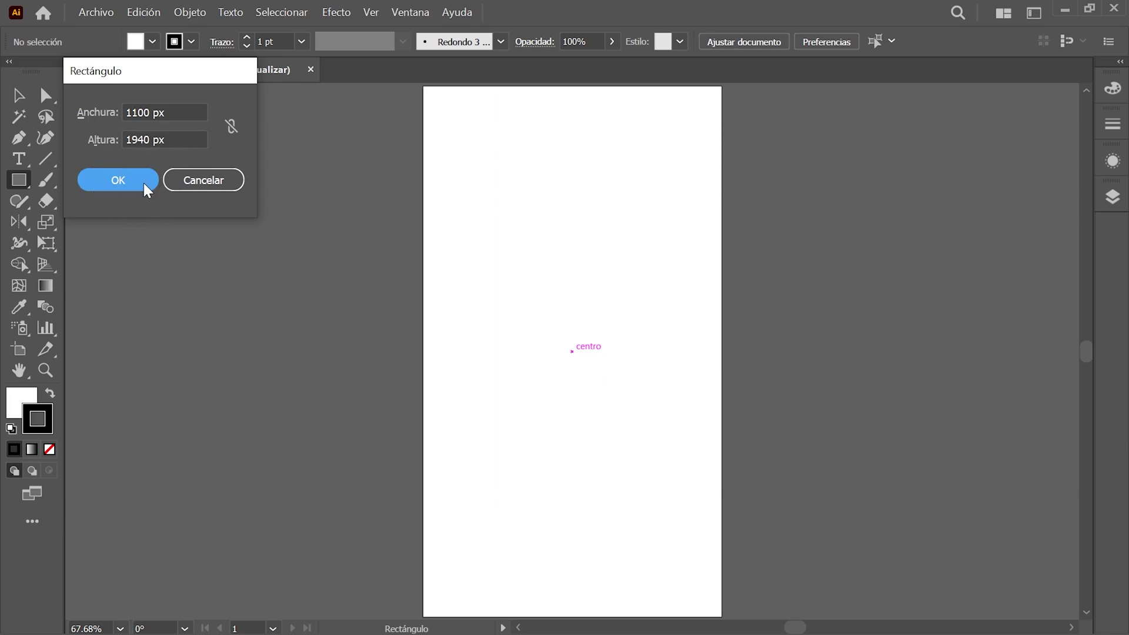
click(143, 182)
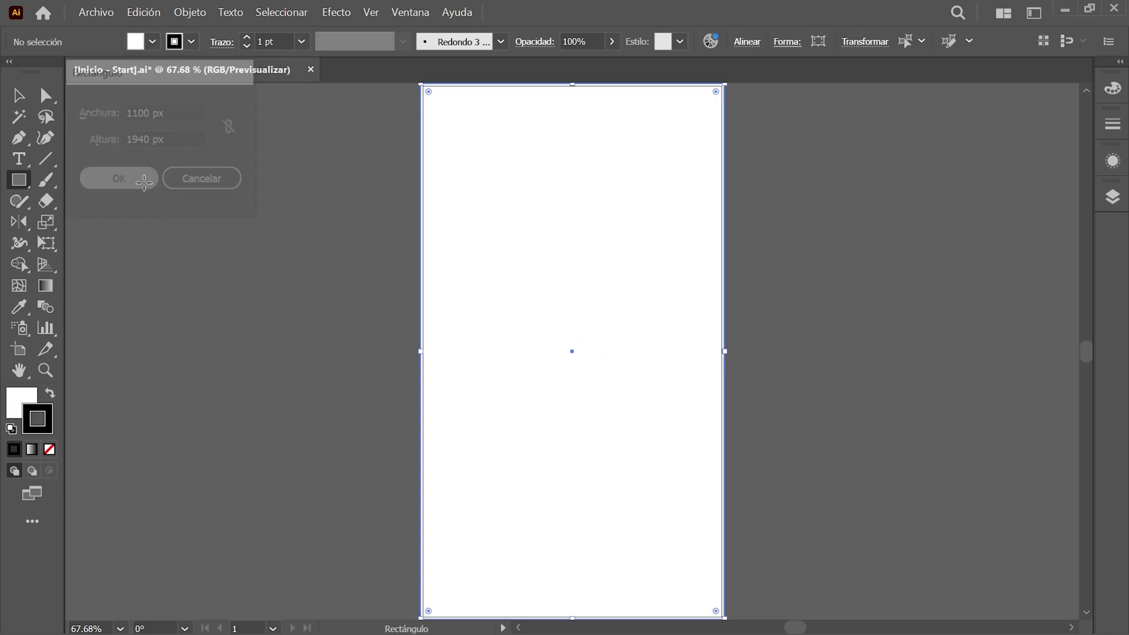
- Fill the rectangle dark purple #11001e, remove its stroke, and lock it
click(1111, 89)
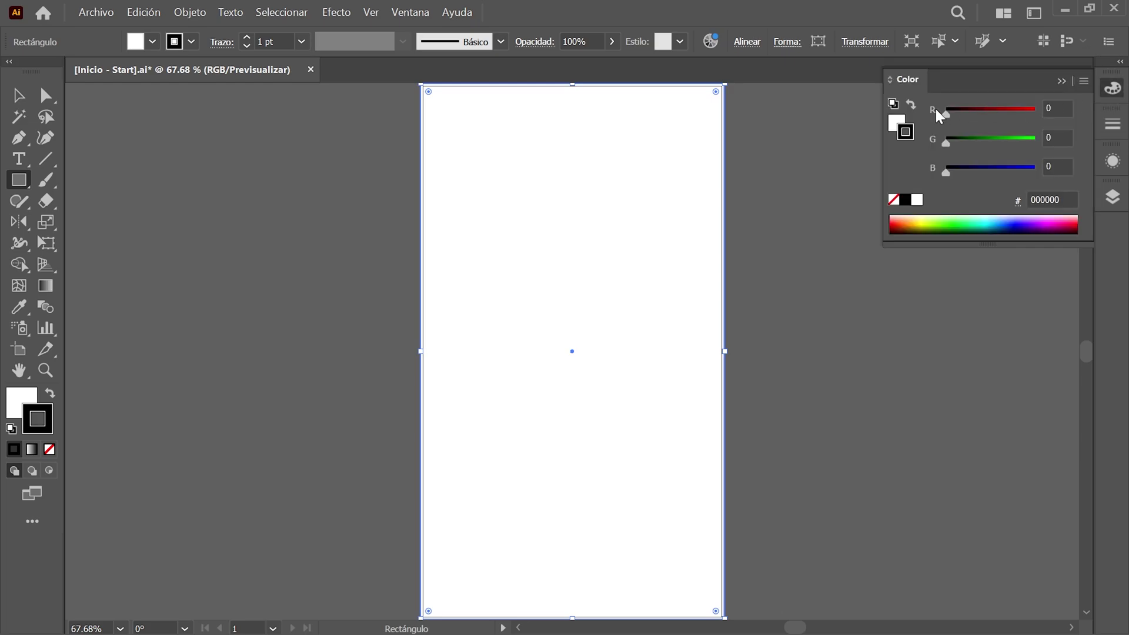
click(896, 122)
text(11)
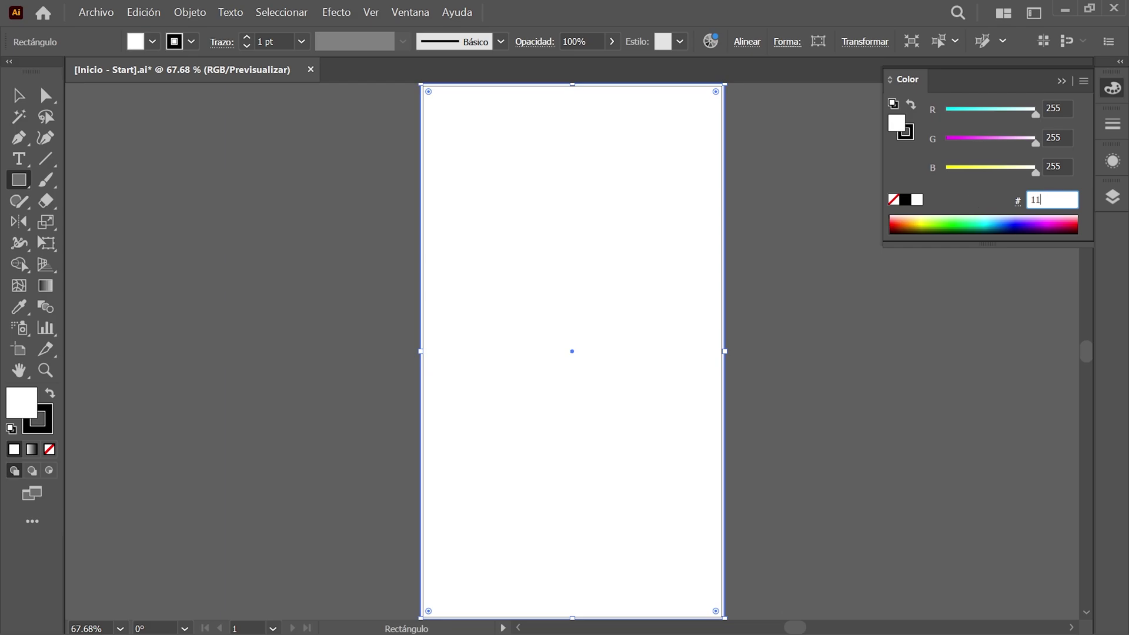
text(001e)
key(Return)
click(905, 131)
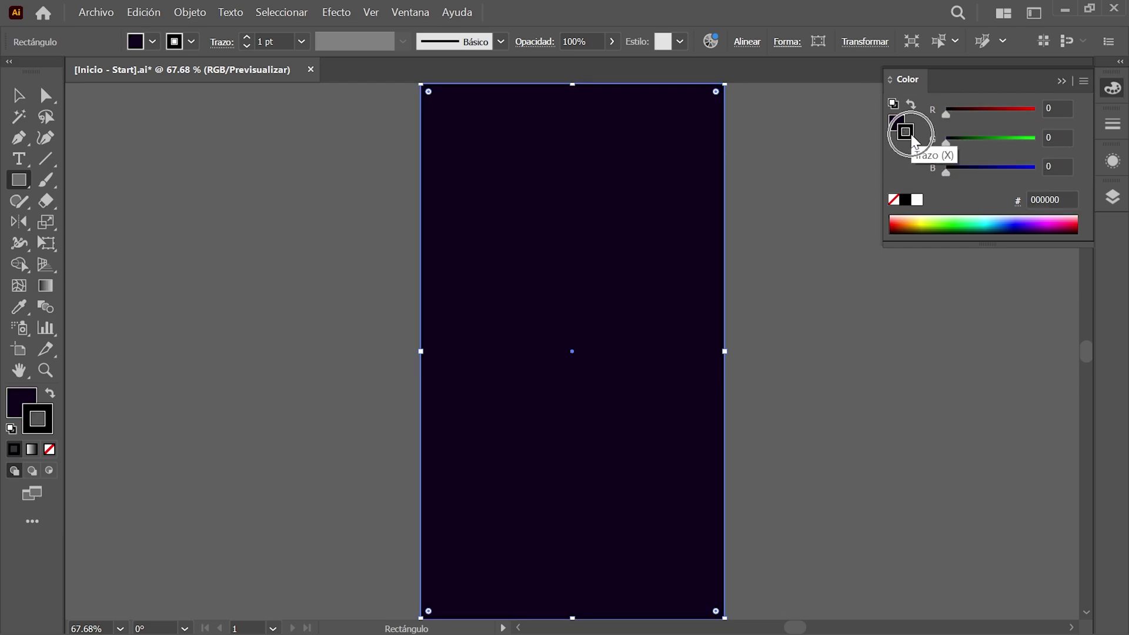
click(893, 200)
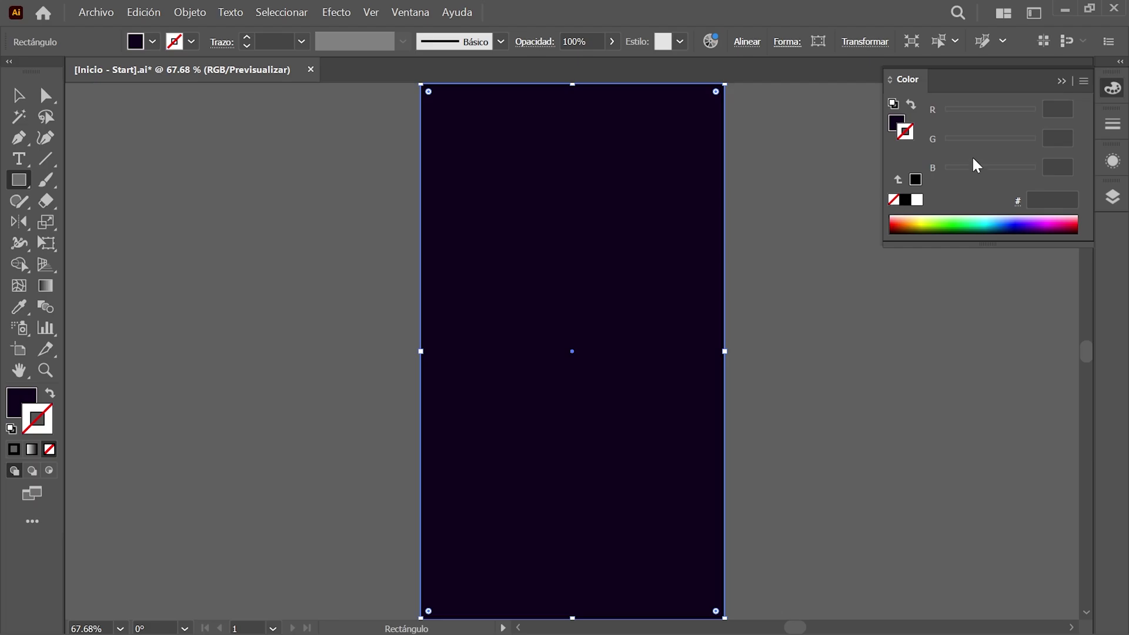
click(187, 15)
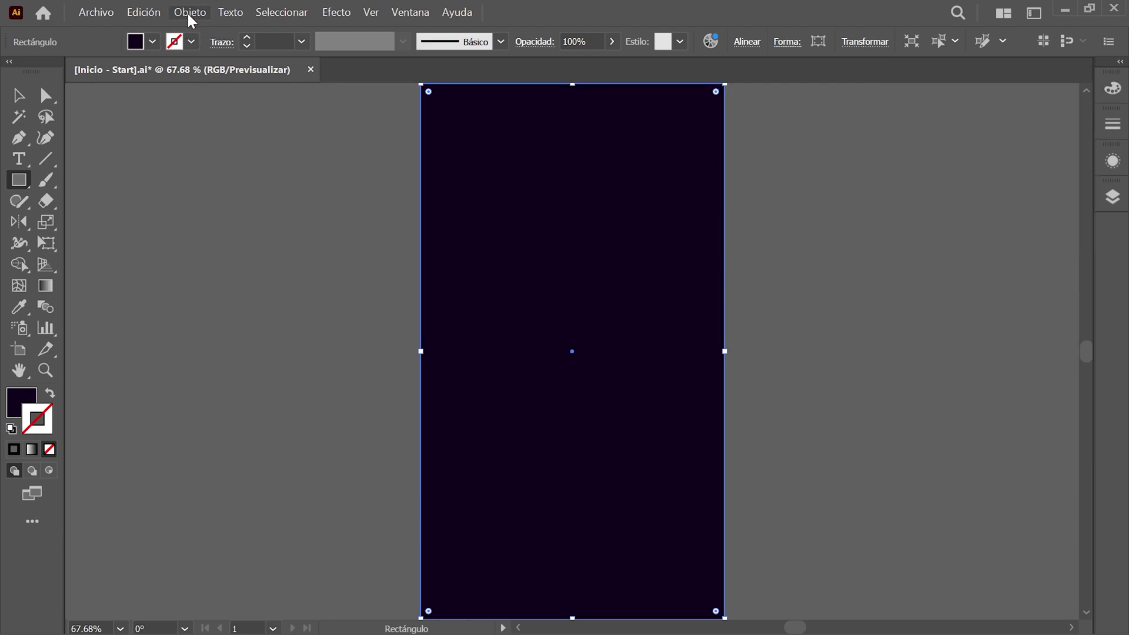
click(551, 160)
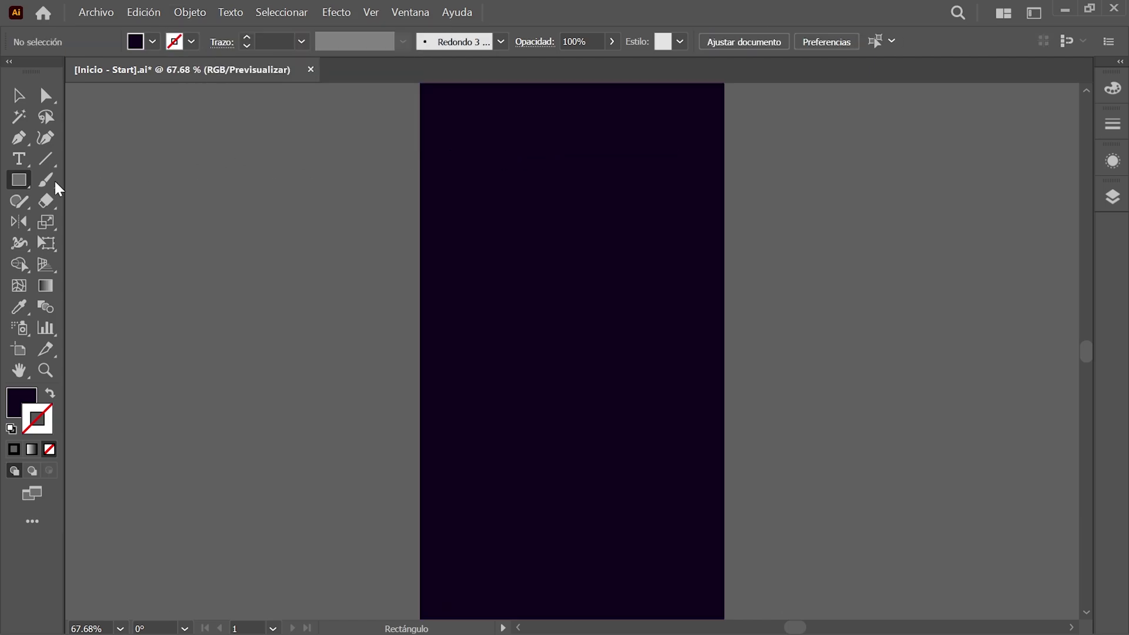
- Create a 100 × 100 px square near the artboard centre
click(24, 186)
click(516, 290)
click(516, 289)
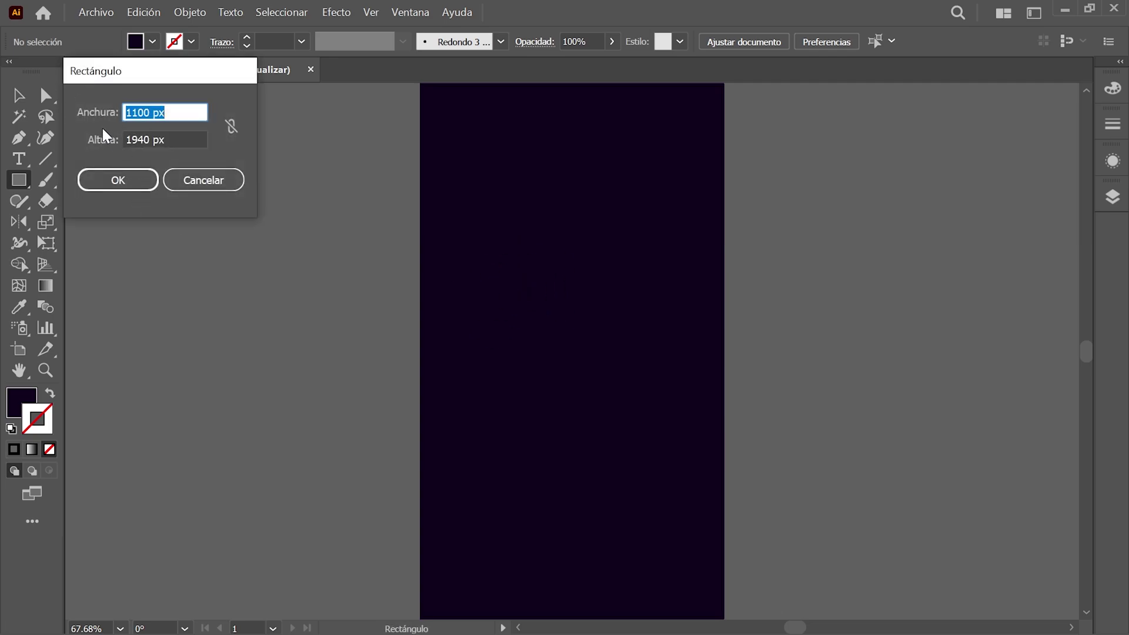
text(100)
key(Tab)
text(100)
key(Tab)
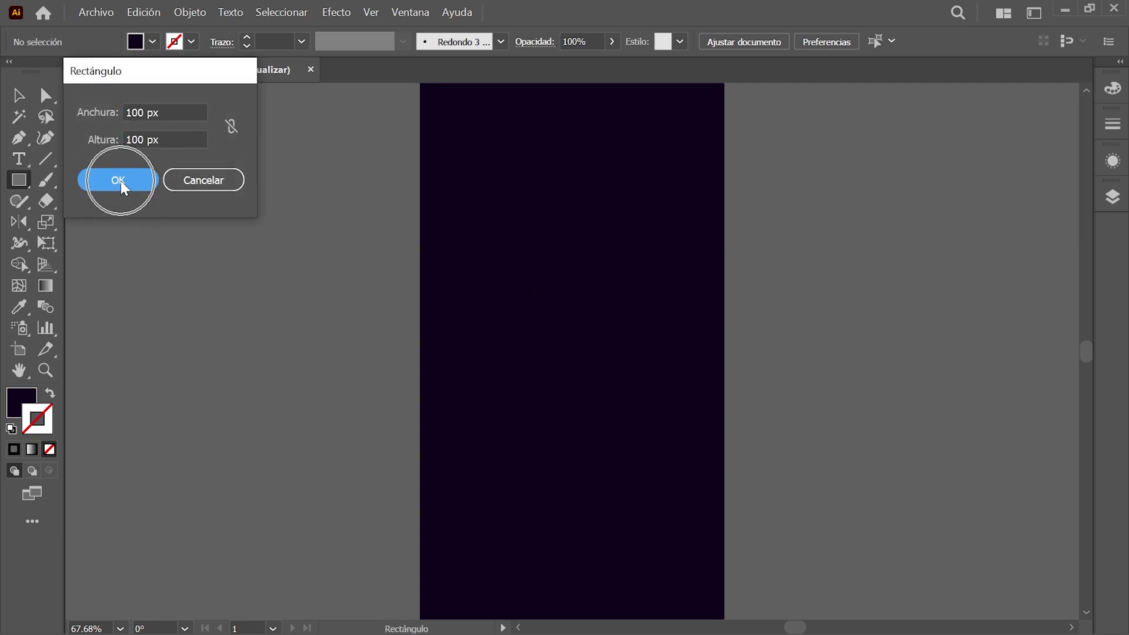
click(119, 180)
- Set the square's fill to purple #9500ff in the Color panel
click(1110, 90)
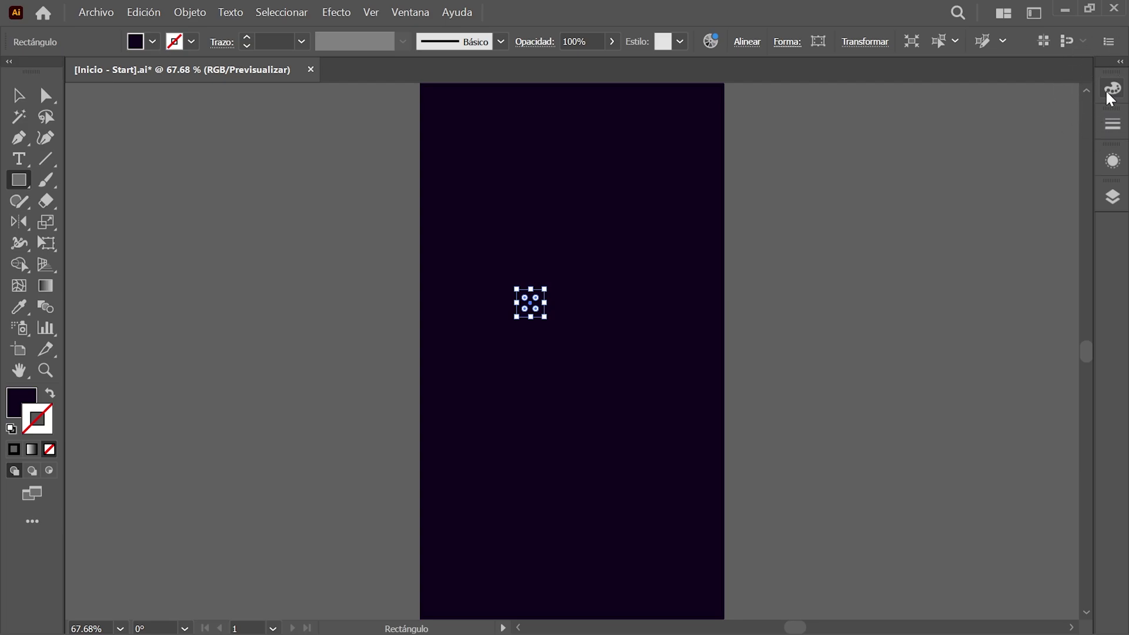
click(1108, 90)
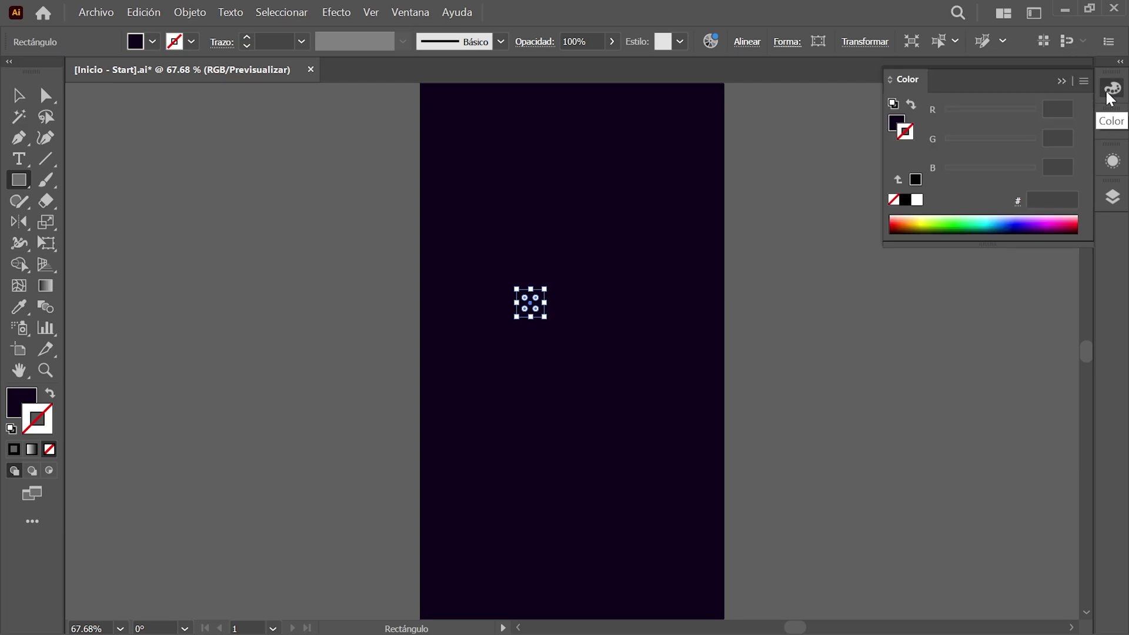
click(895, 122)
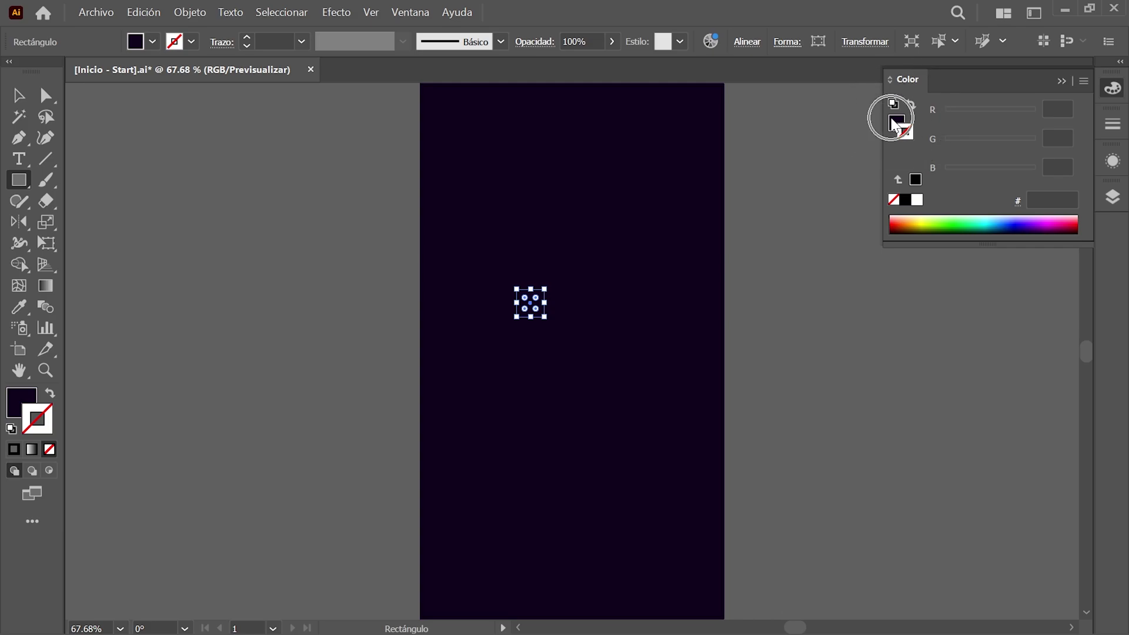
text(9500ff)
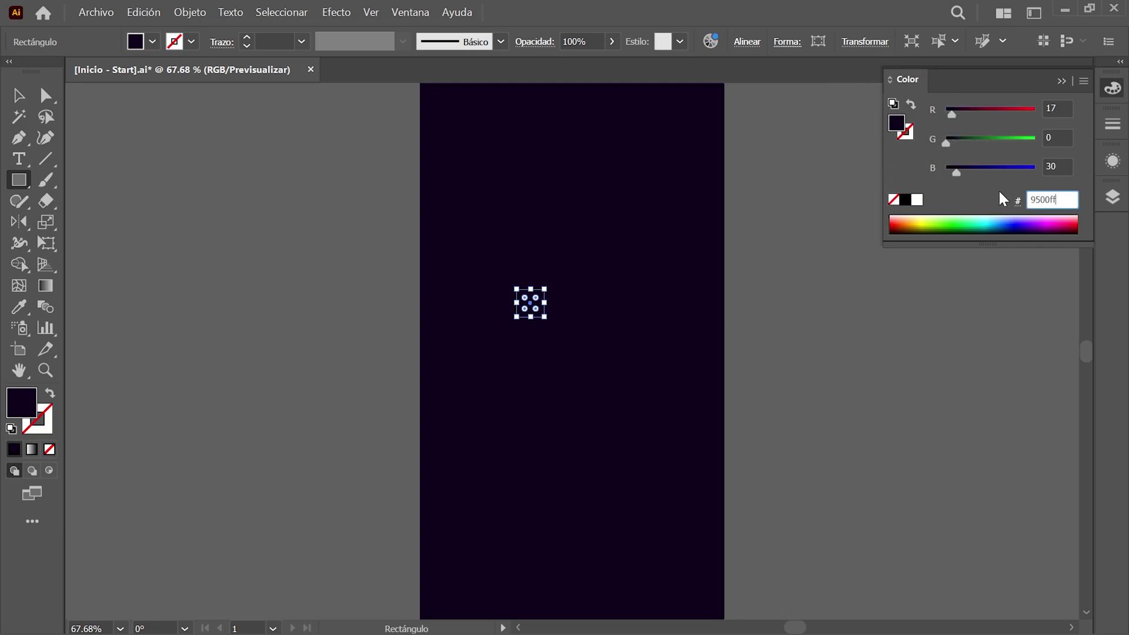
key(Return)
click(905, 131)
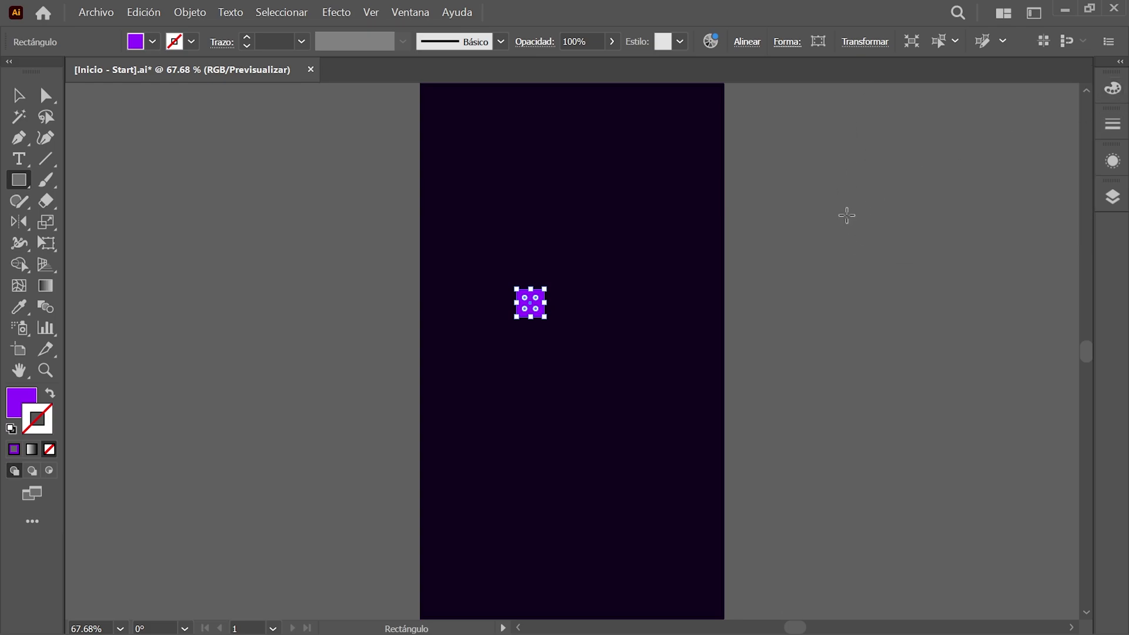
- Use the Transform panel to position the square at X 214 px, Y 1260 px
click(404, 12)
click(513, 503)
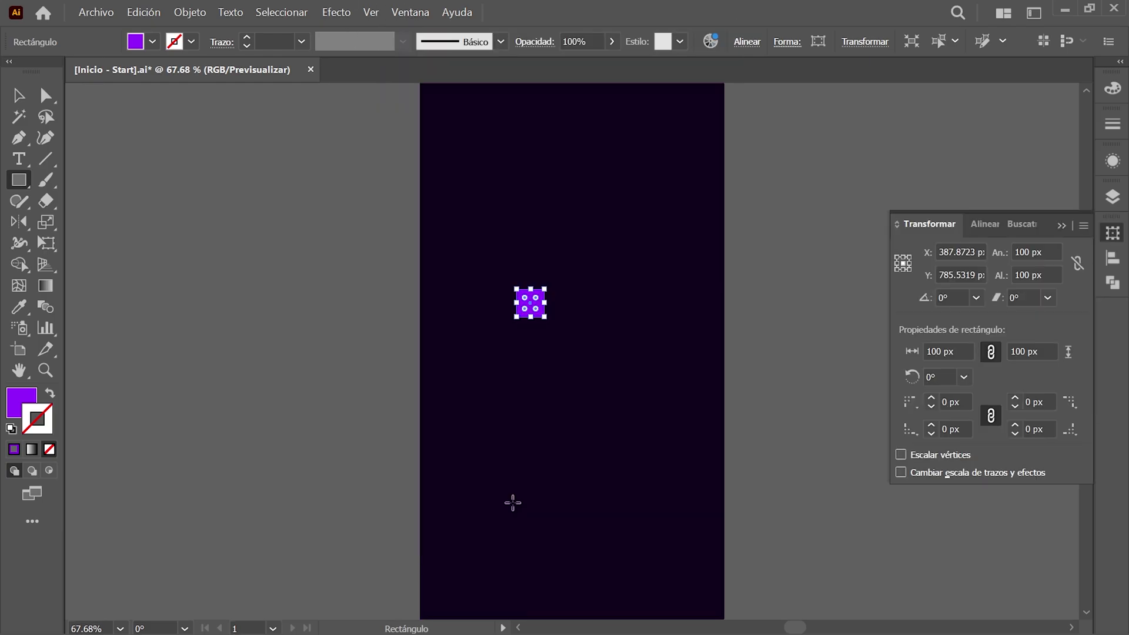
click(927, 251)
click(927, 256)
click(924, 251)
text(214)
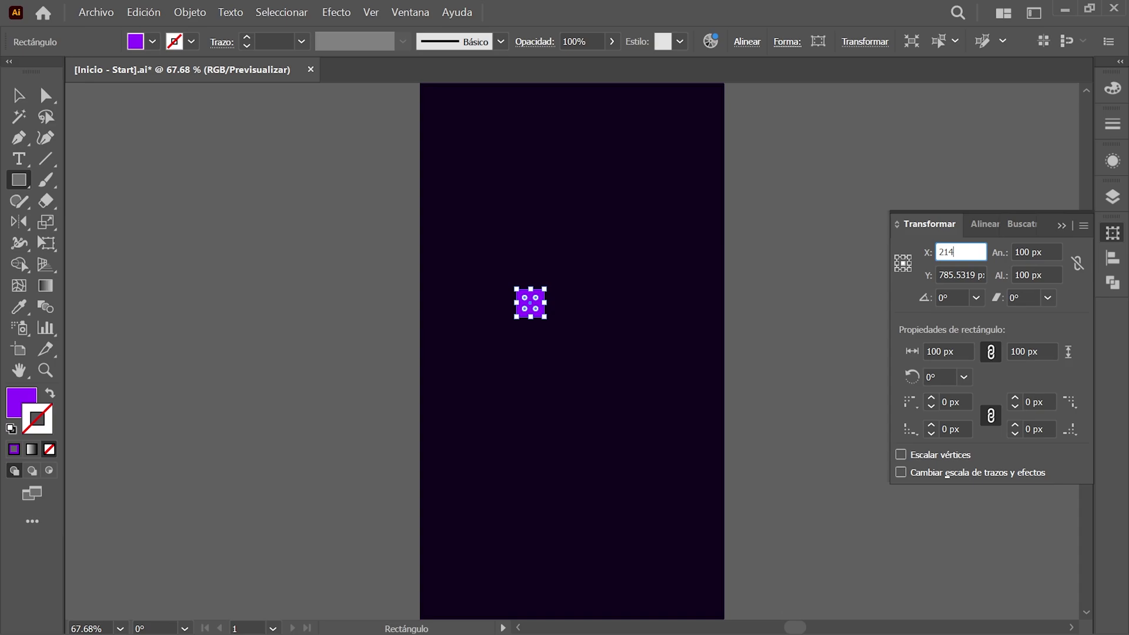
key(Tab)
text(12)
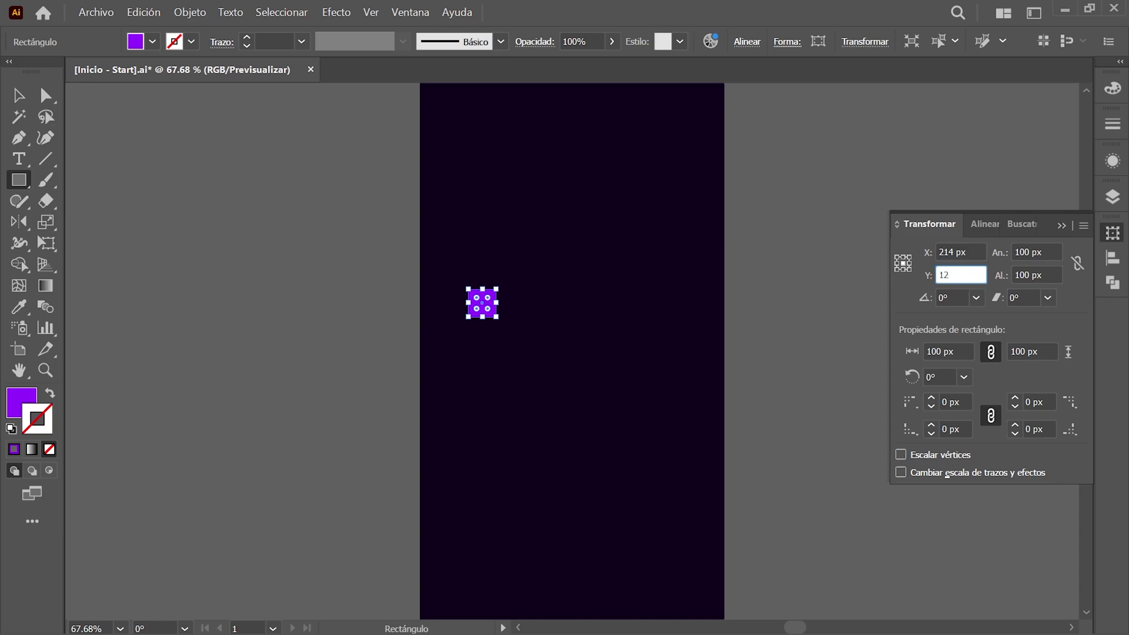
text(60)
key(Return)
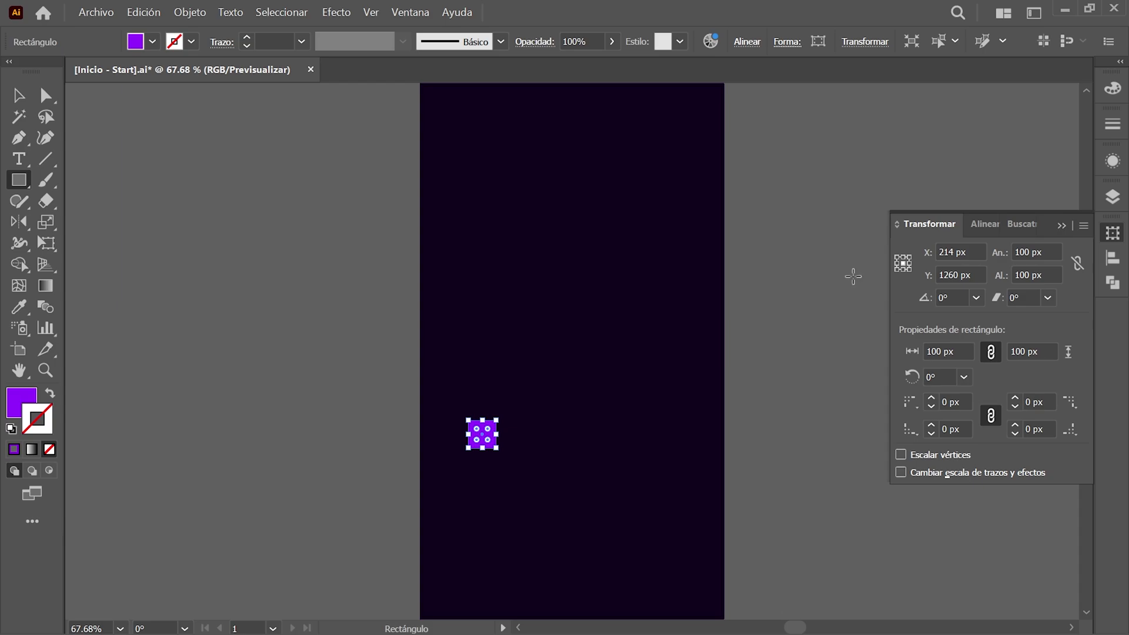
- Apply 3D Classic Extrude & Bevel to the square's fill: Isométrica izquierda, depth 100
click(1113, 162)
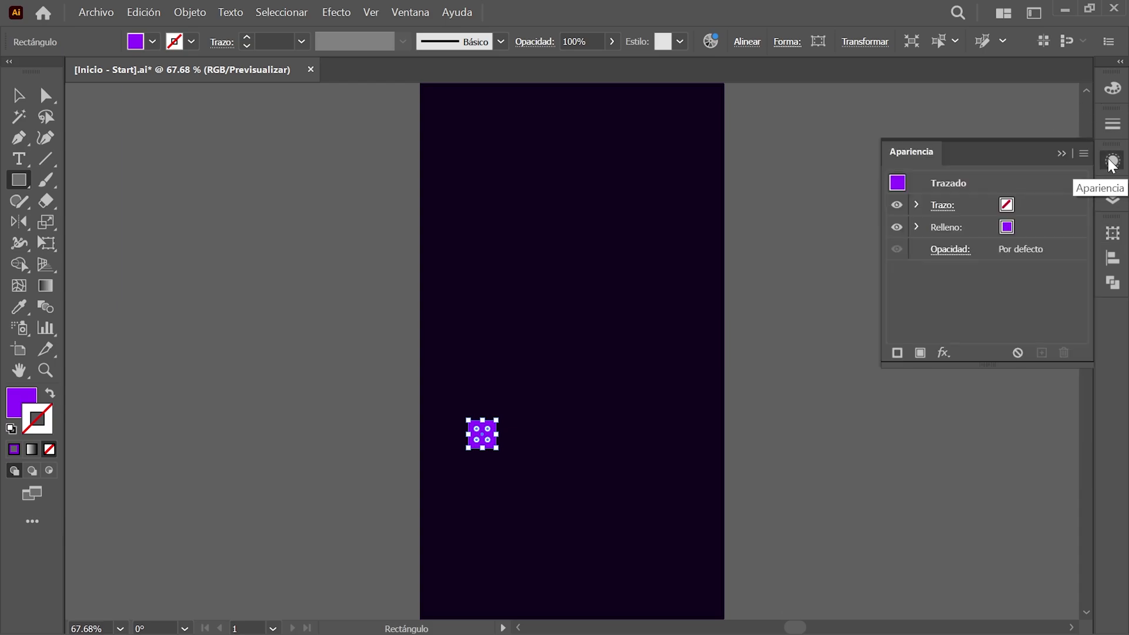
click(971, 226)
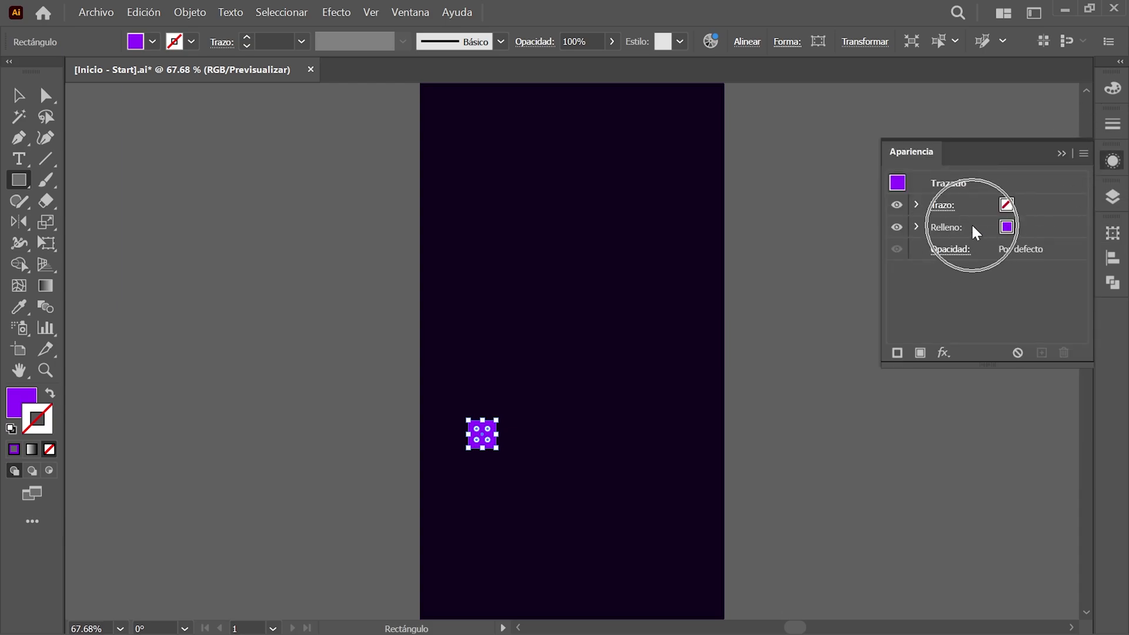
click(943, 353)
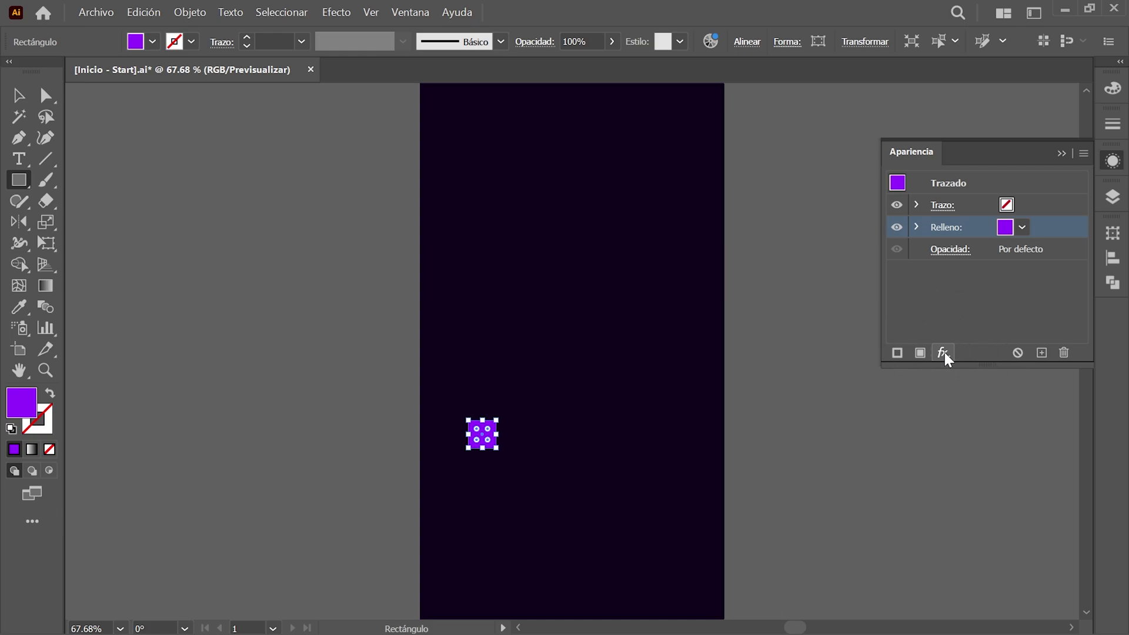
click(944, 351)
click(894, 256)
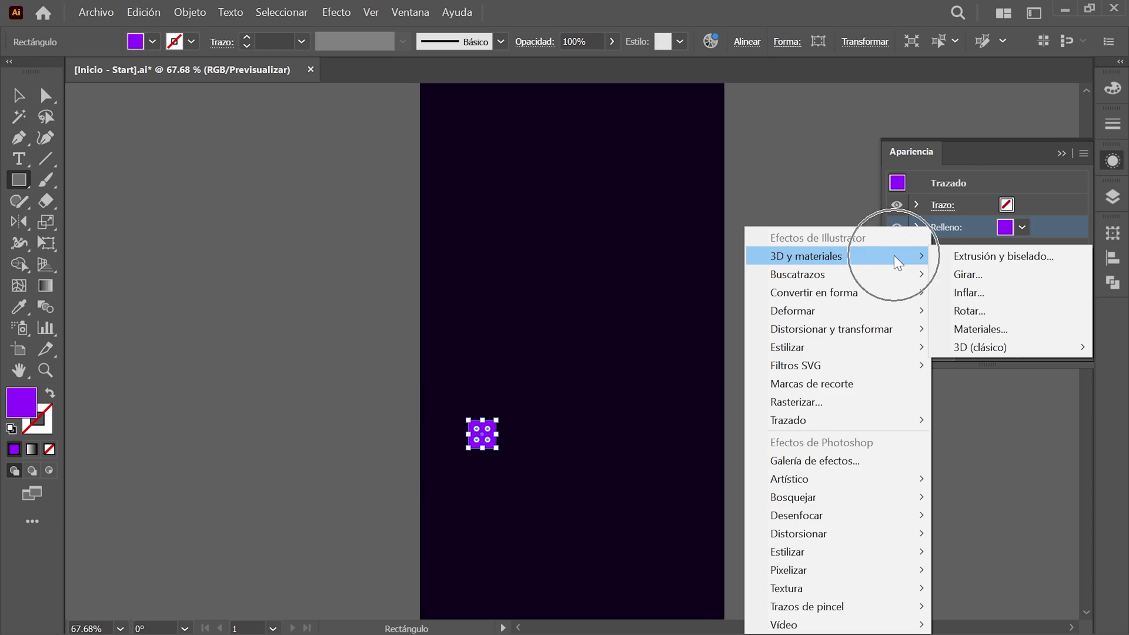
mouse_move(981, 347)
click(878, 348)
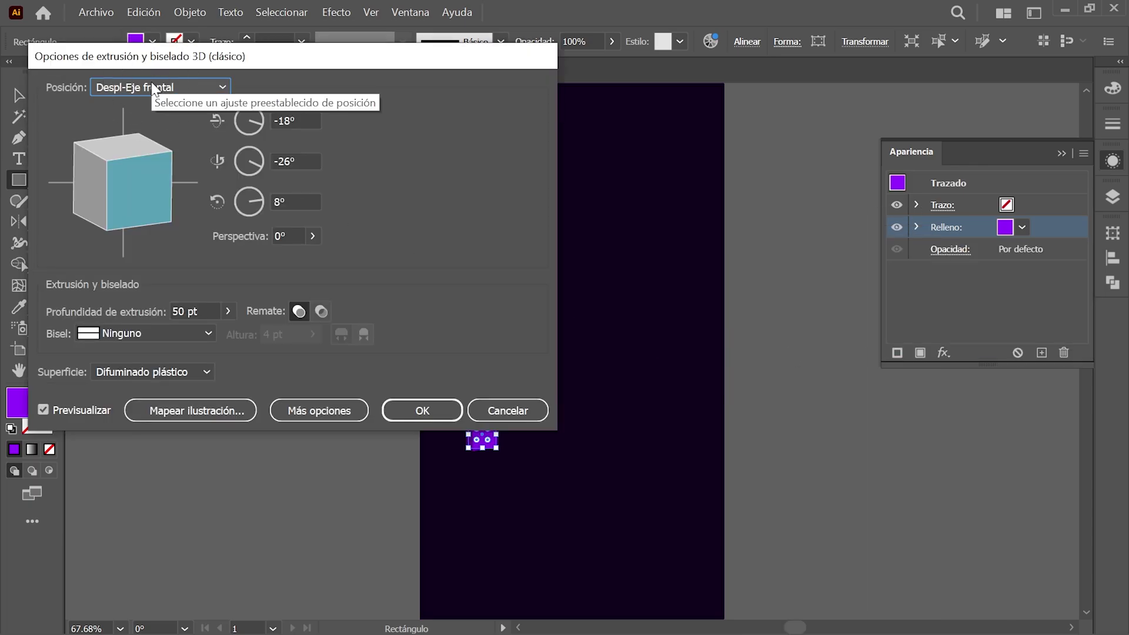
click(194, 87)
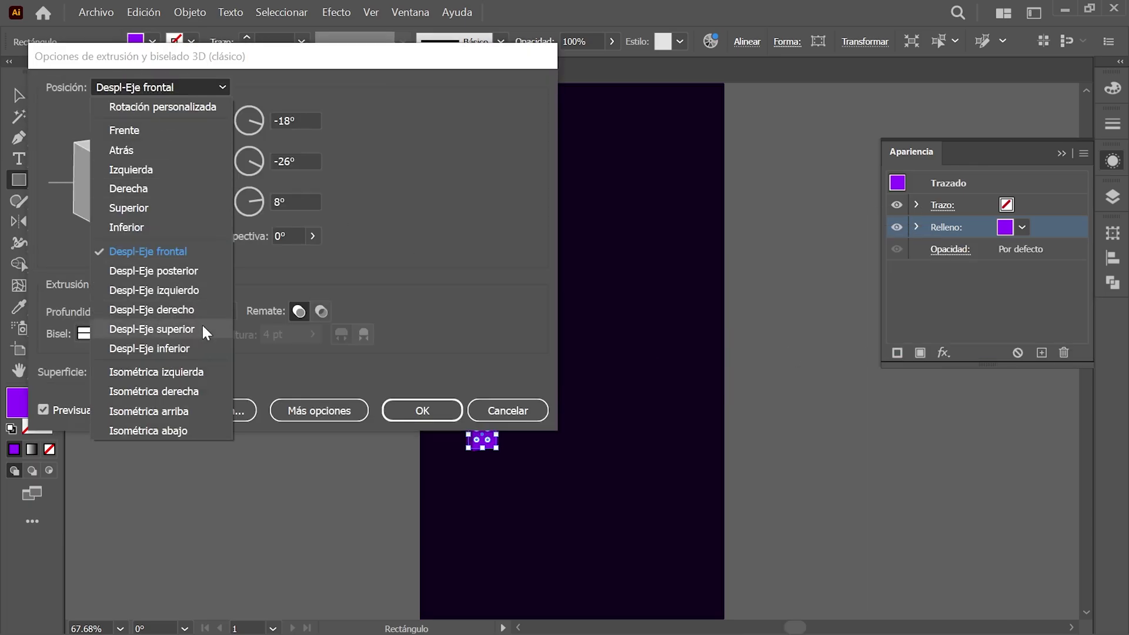
click(214, 369)
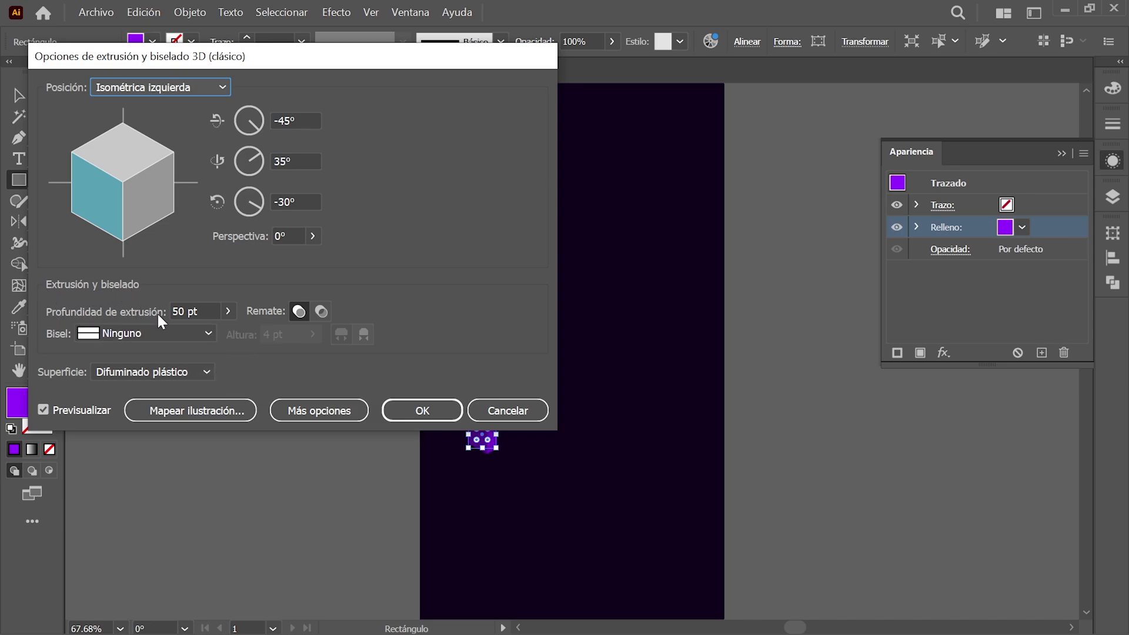
click(180, 311)
text(100)
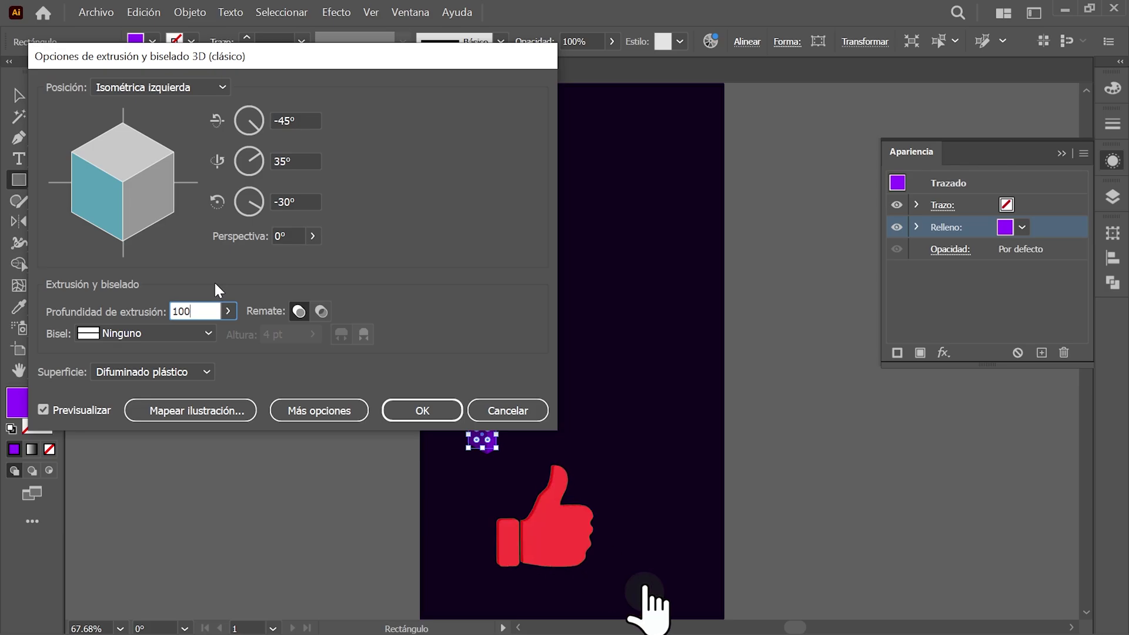
click(423, 412)
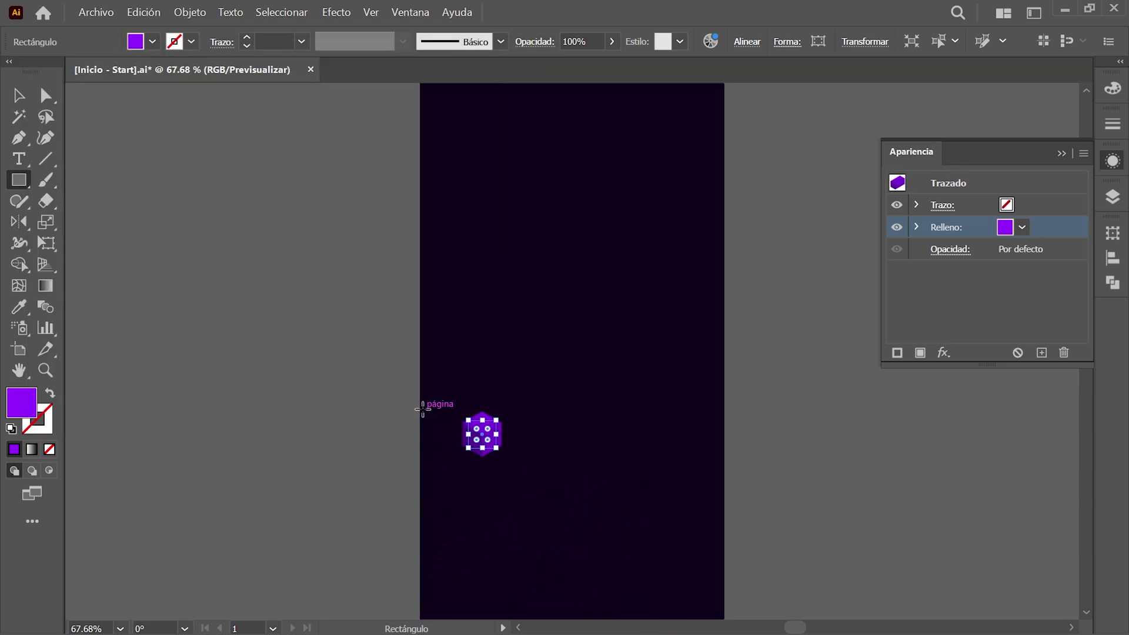
- Copy the cube with a Move of Horizontal 0 and Vertical -600 px
key(v)
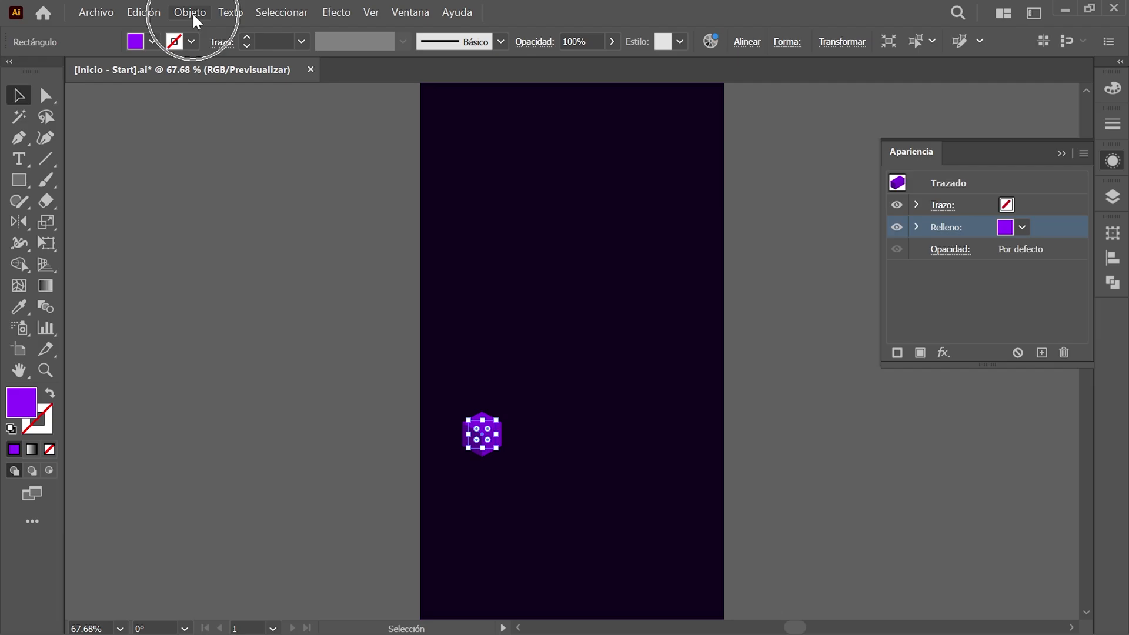
click(192, 12)
mouse_move(223, 47)
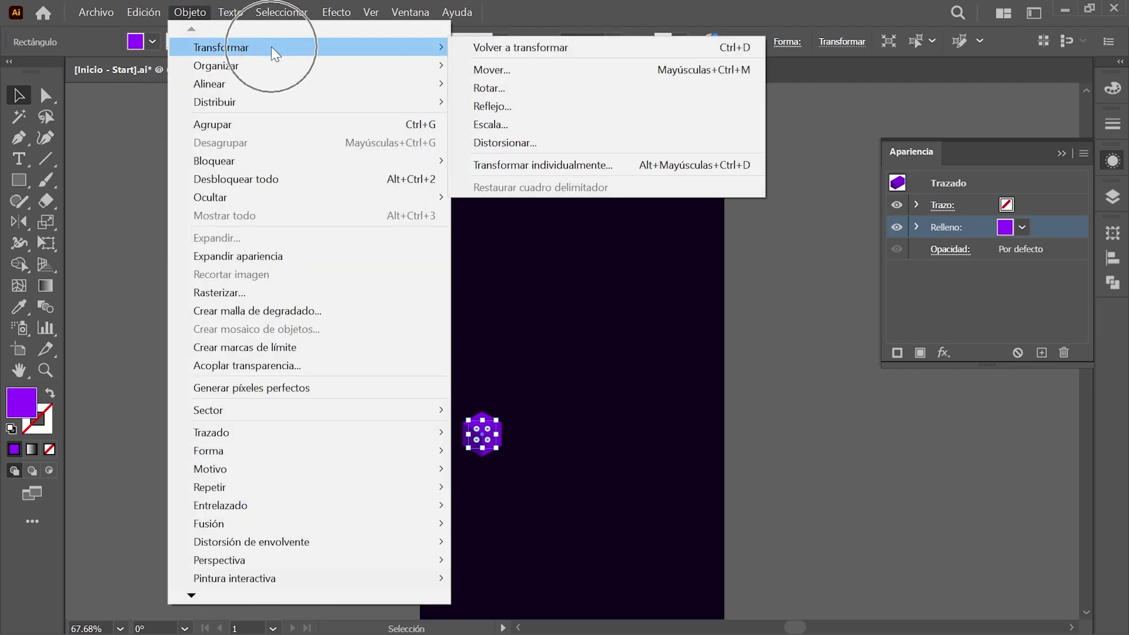
click(527, 69)
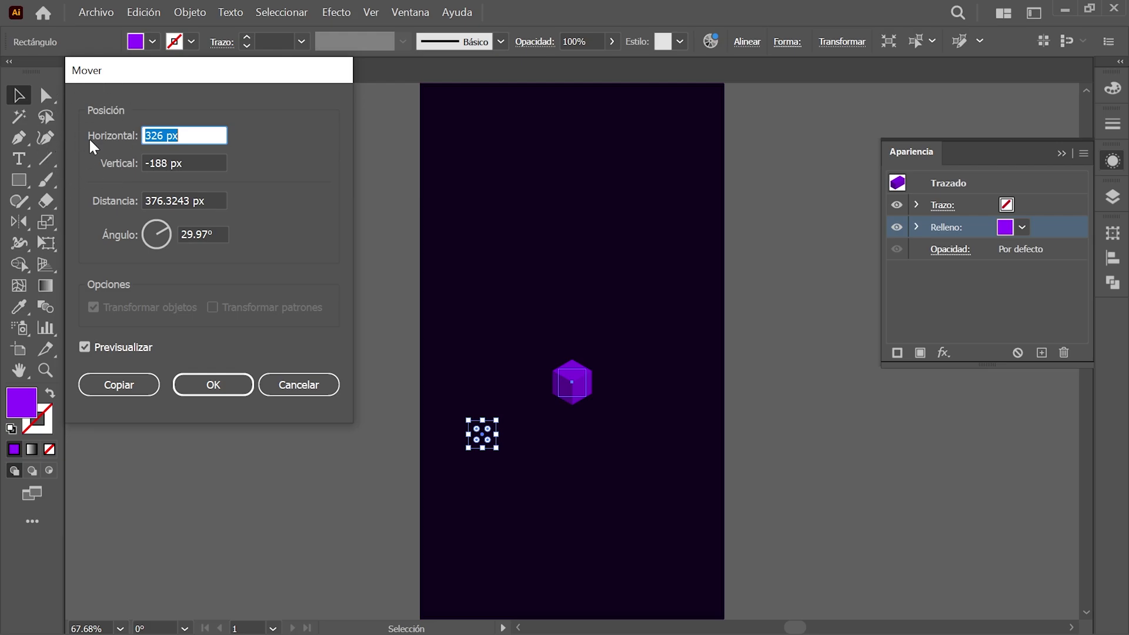
text(0)
key(Tab)
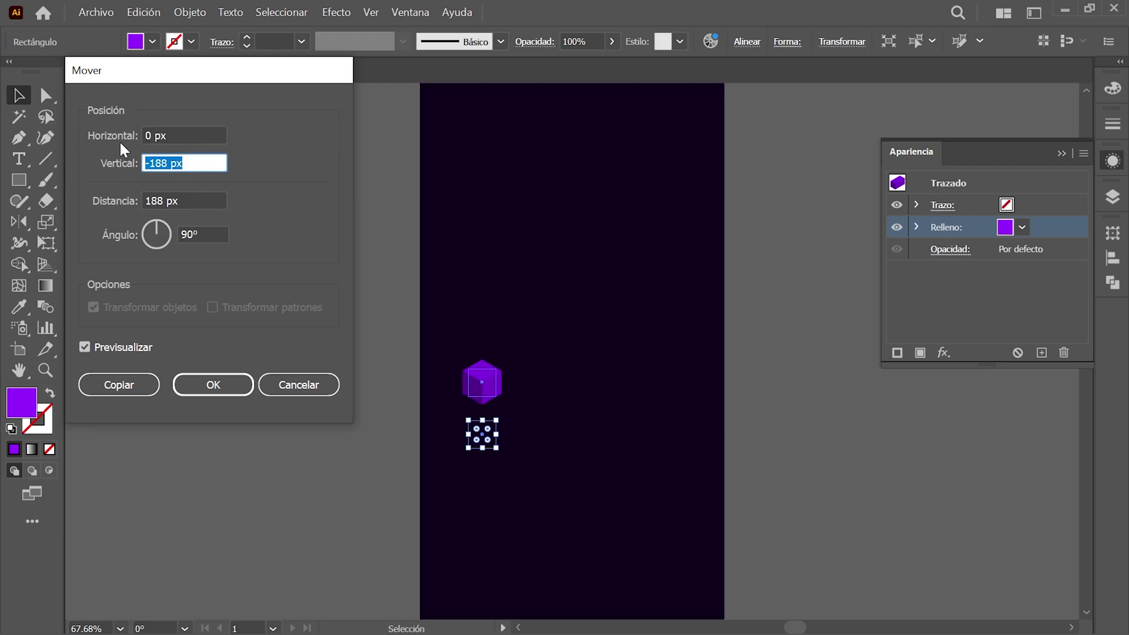
text(-600)
click(136, 388)
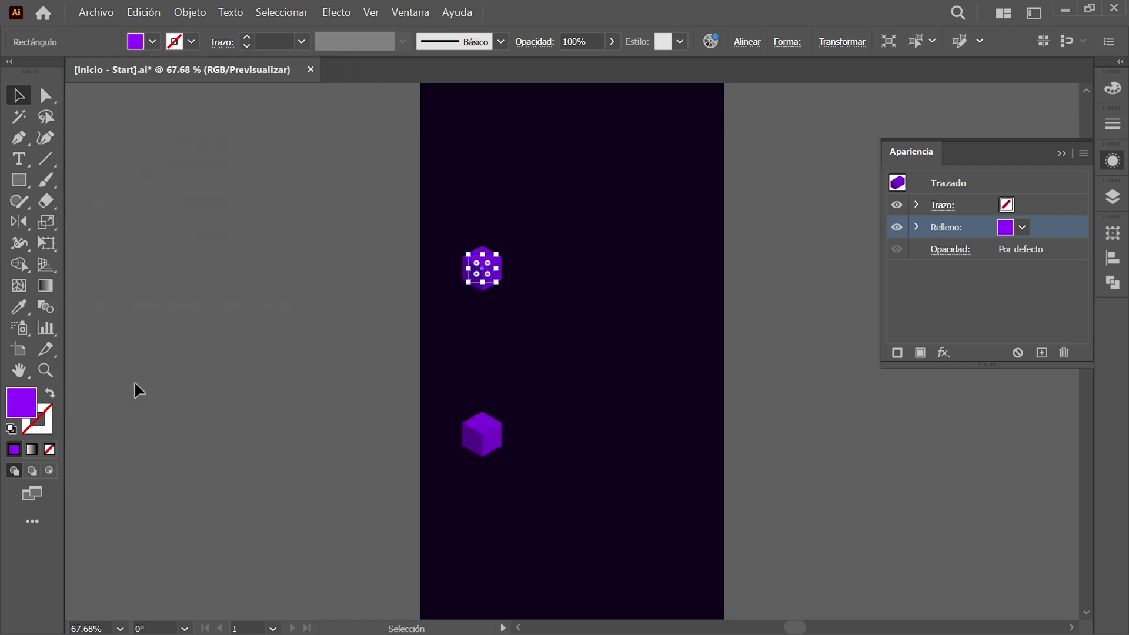
- Change the upper cube's fill to yellow #ffca00
click(1113, 95)
click(1113, 94)
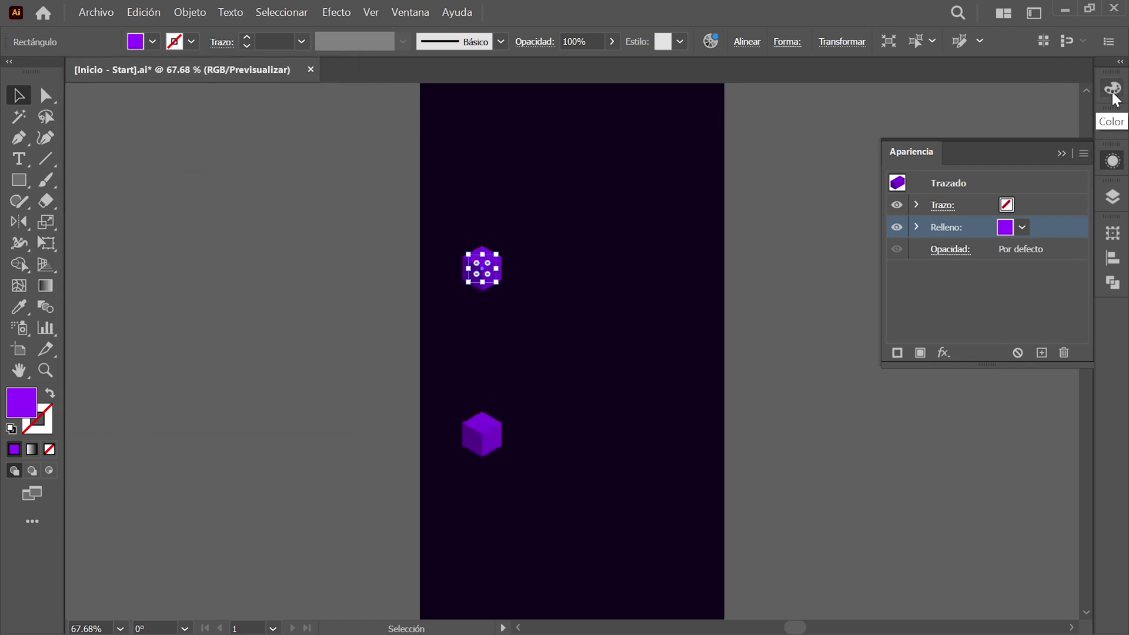
click(898, 124)
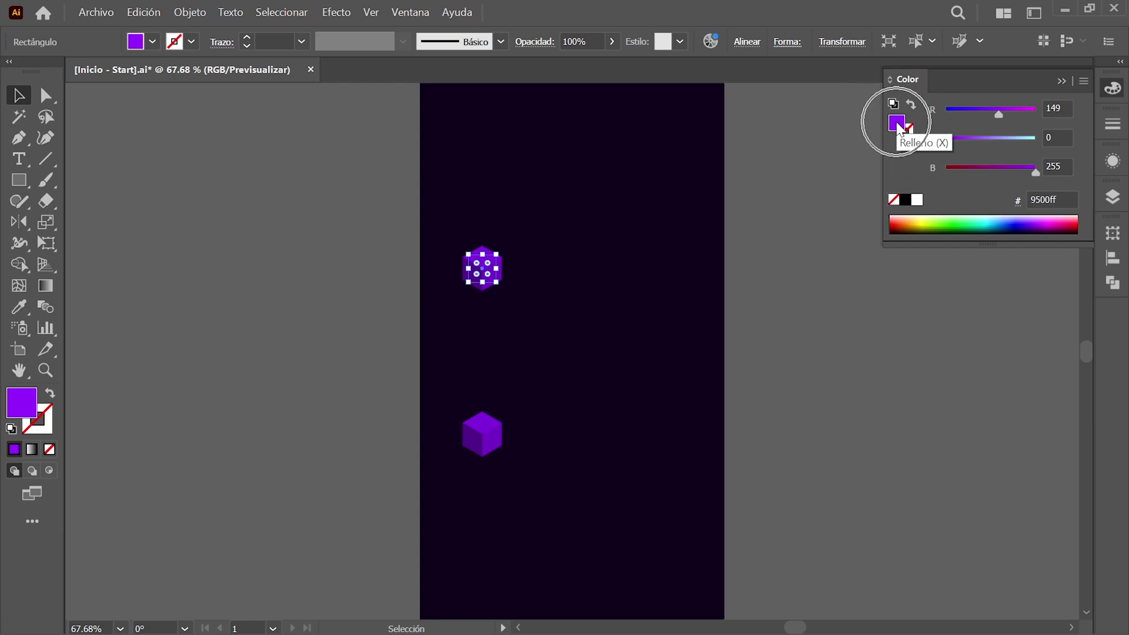
click(1037, 200)
text(ffca)
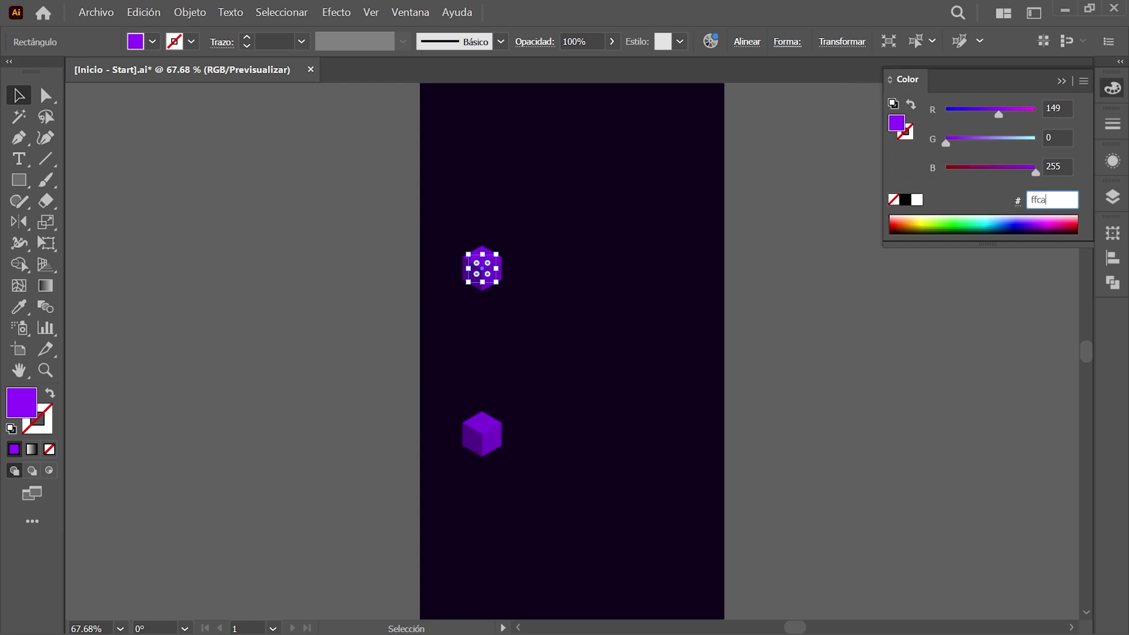
text(00)
key(Return)
click(1113, 88)
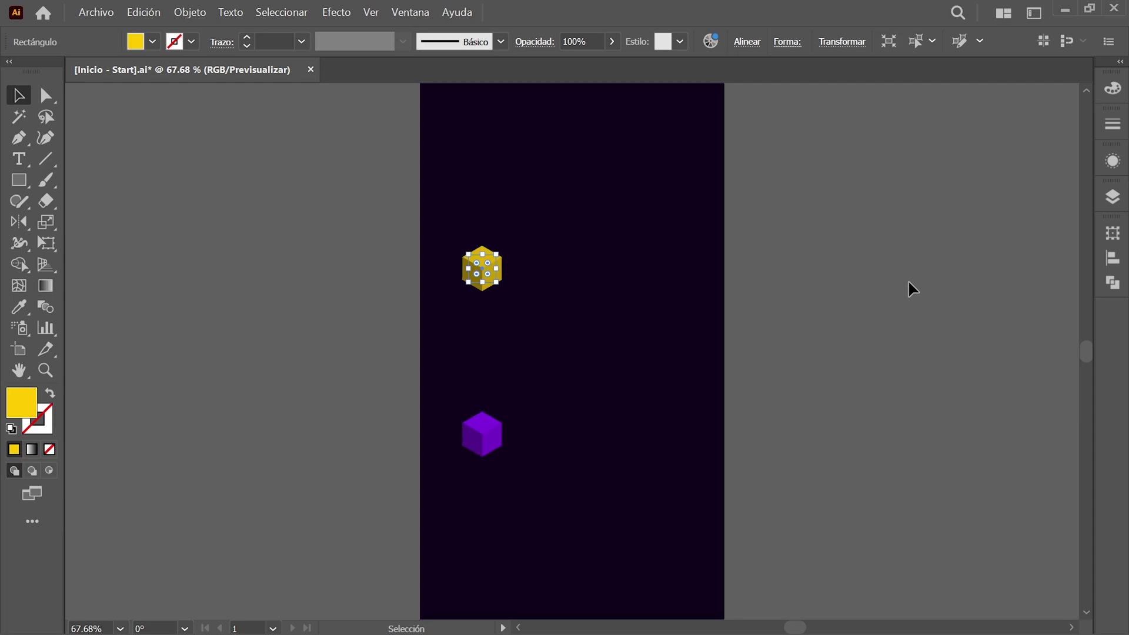
key(ctrl)
key(ctrl)
click(276, 11)
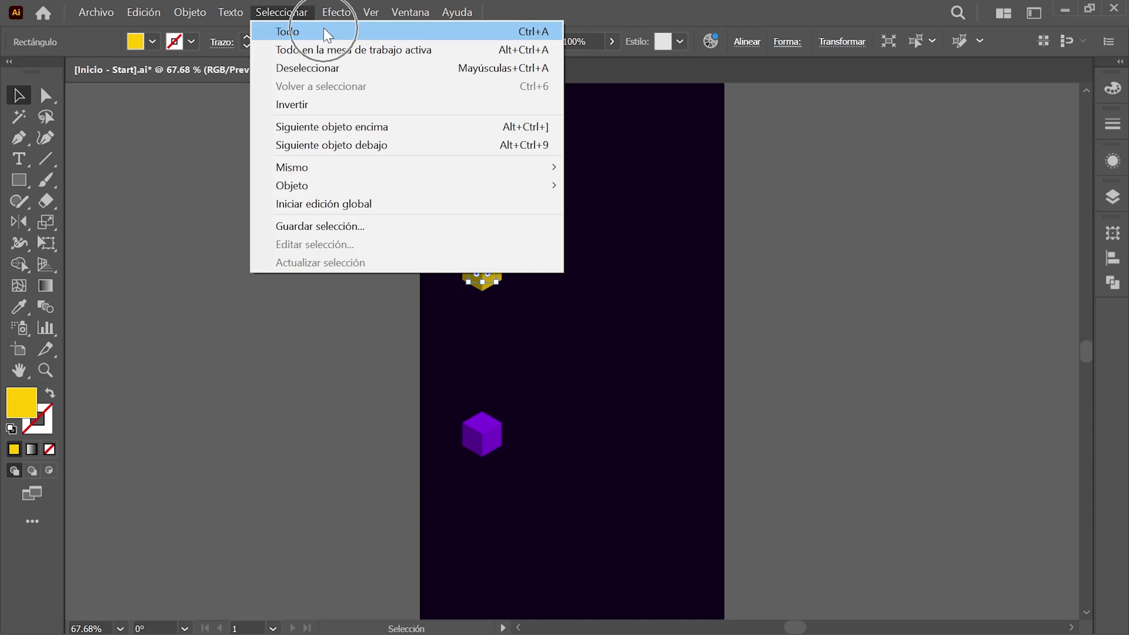
- Select both cubes and blend the yellow and purple cubes together
click(323, 31)
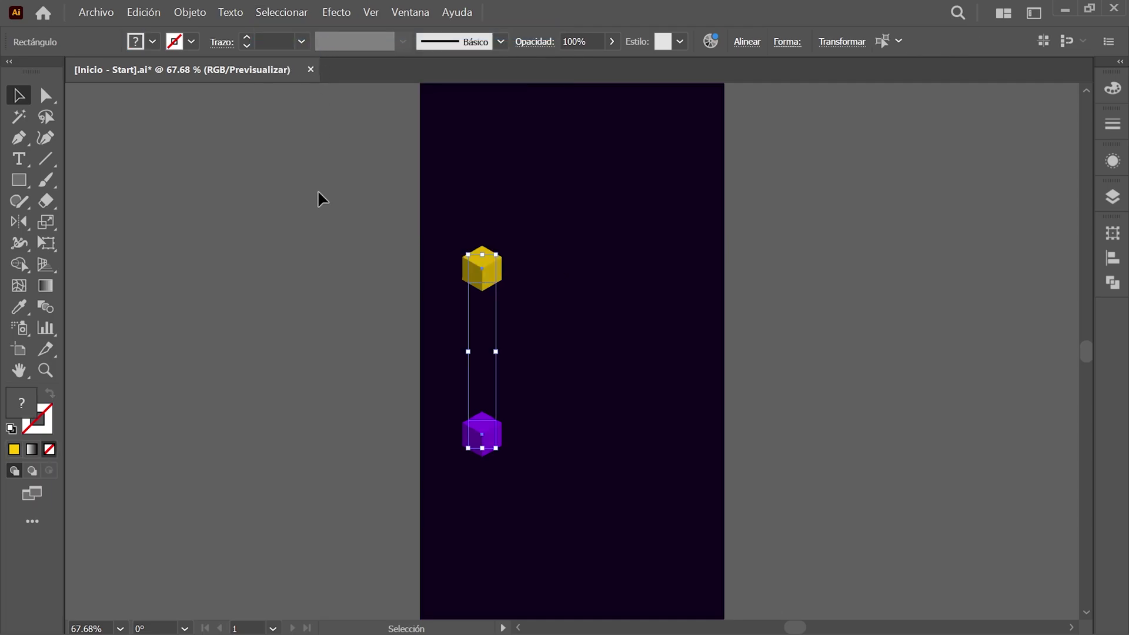
click(199, 12)
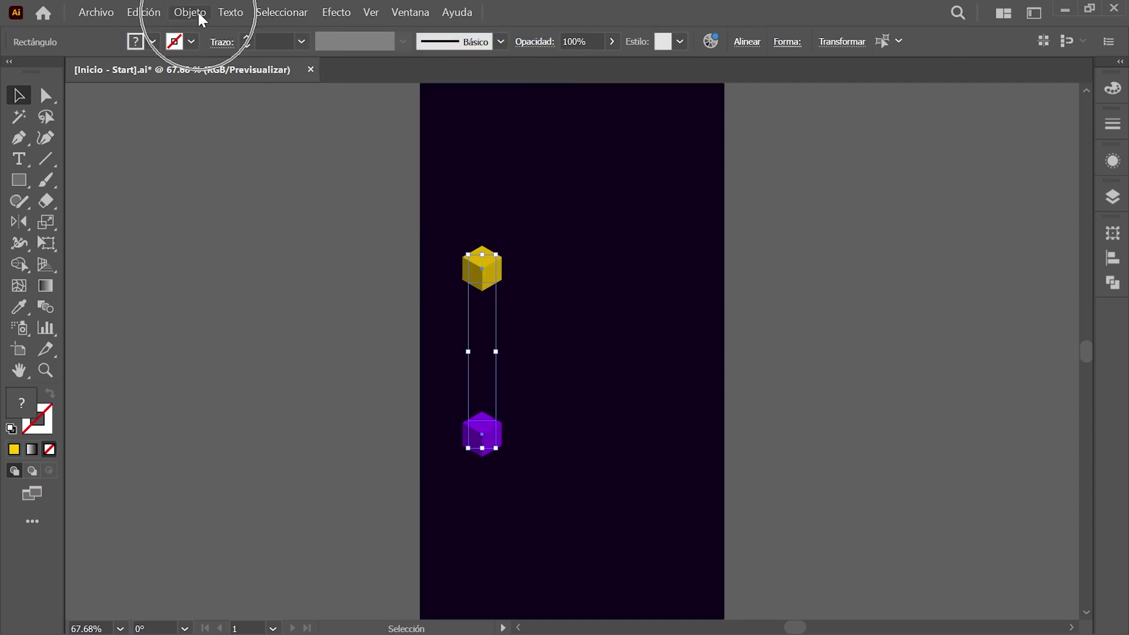
click(198, 14)
mouse_move(209, 523)
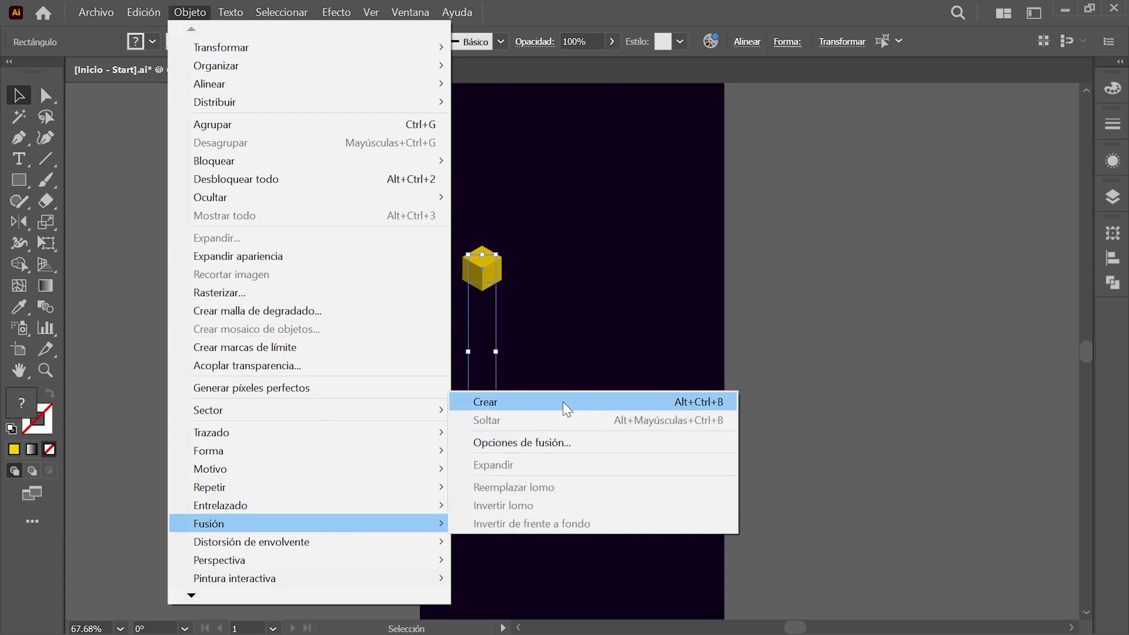
click(562, 402)
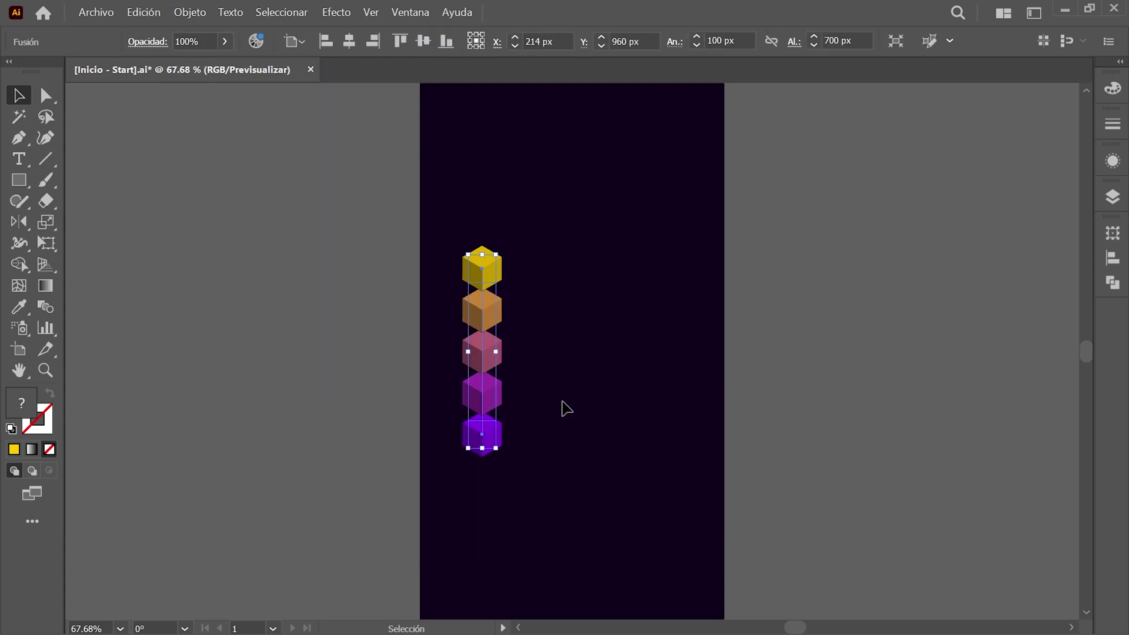
- Set the blend spacing to Specified Steps with 3 steps
click(194, 9)
mouse_move(309, 523)
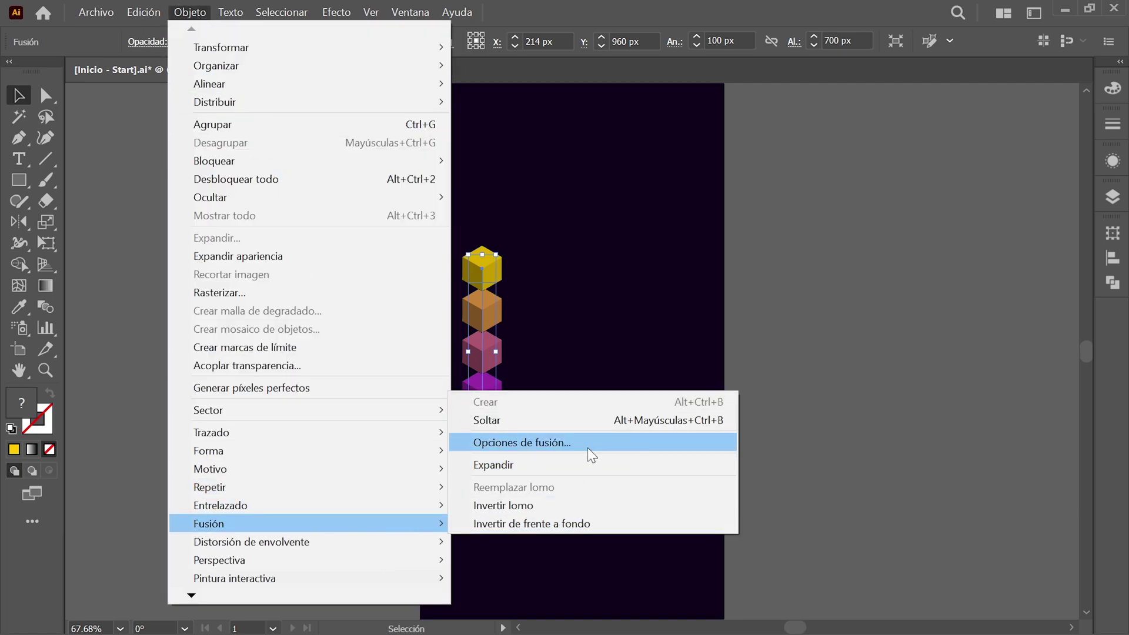
click(591, 443)
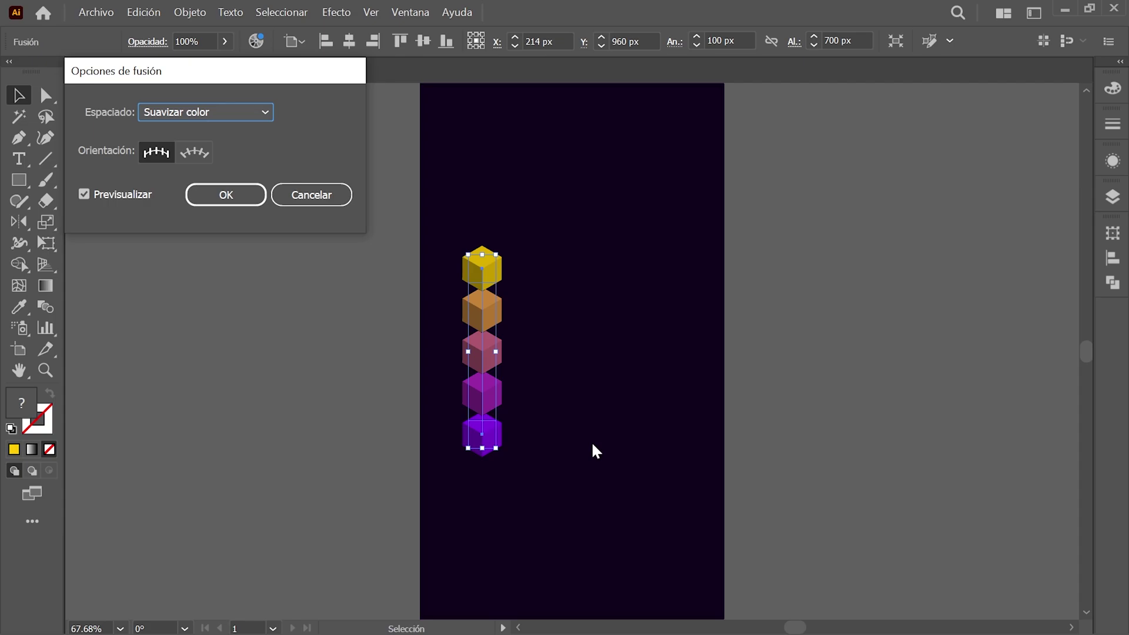
click(216, 117)
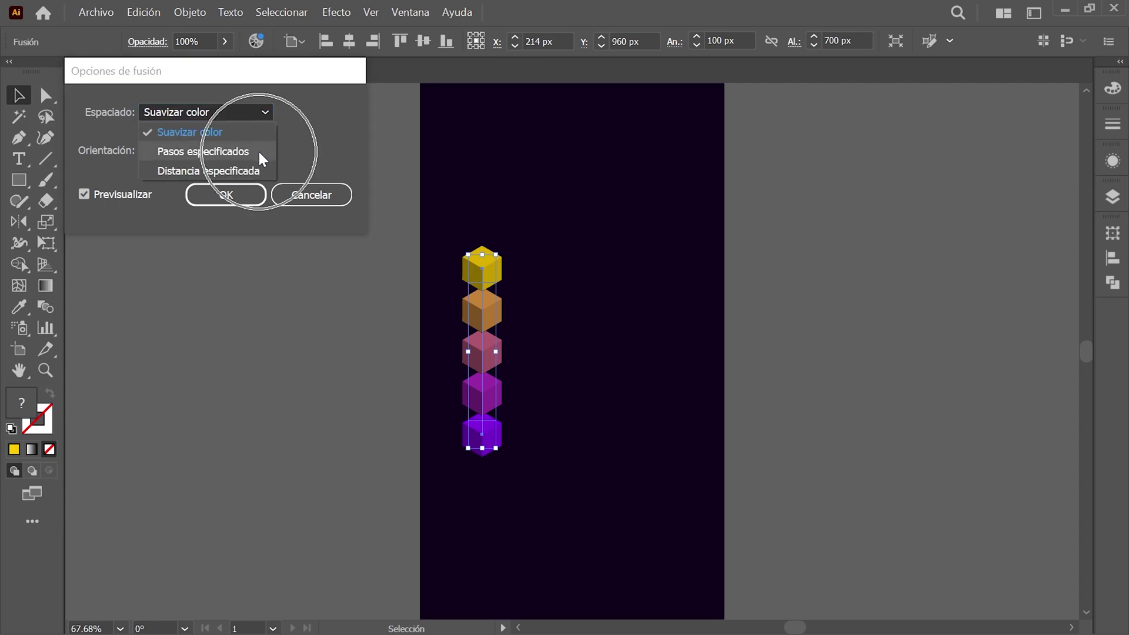
click(259, 151)
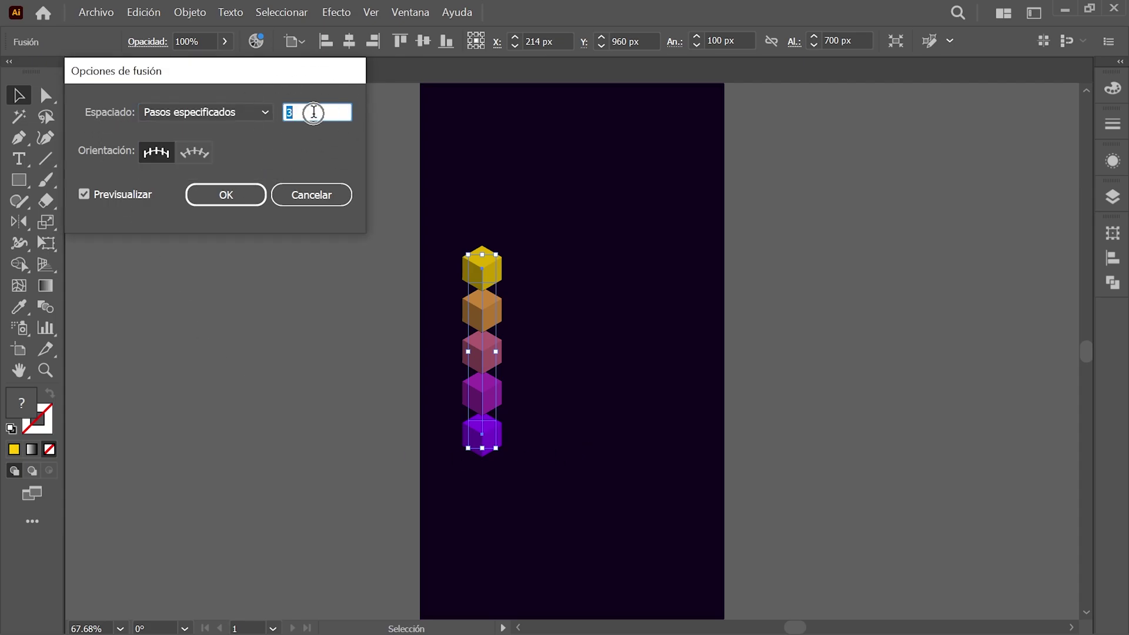
click(253, 198)
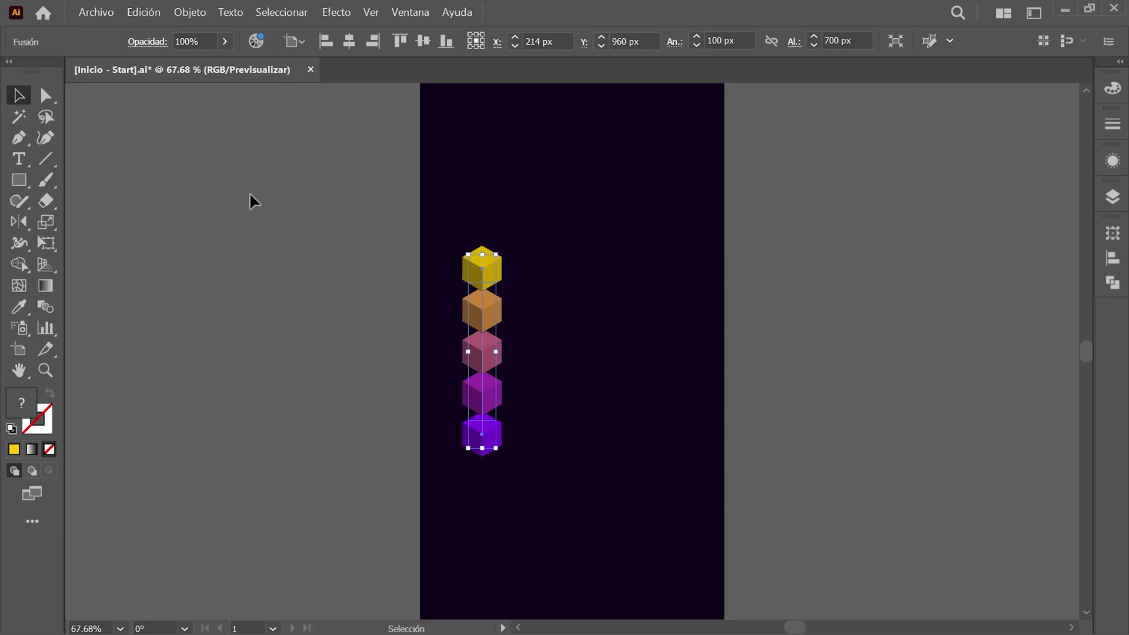
- Copy the cube column with a Move of 326 px horizontal and 188 px vertical
click(198, 12)
click(198, 13)
mouse_move(265, 47)
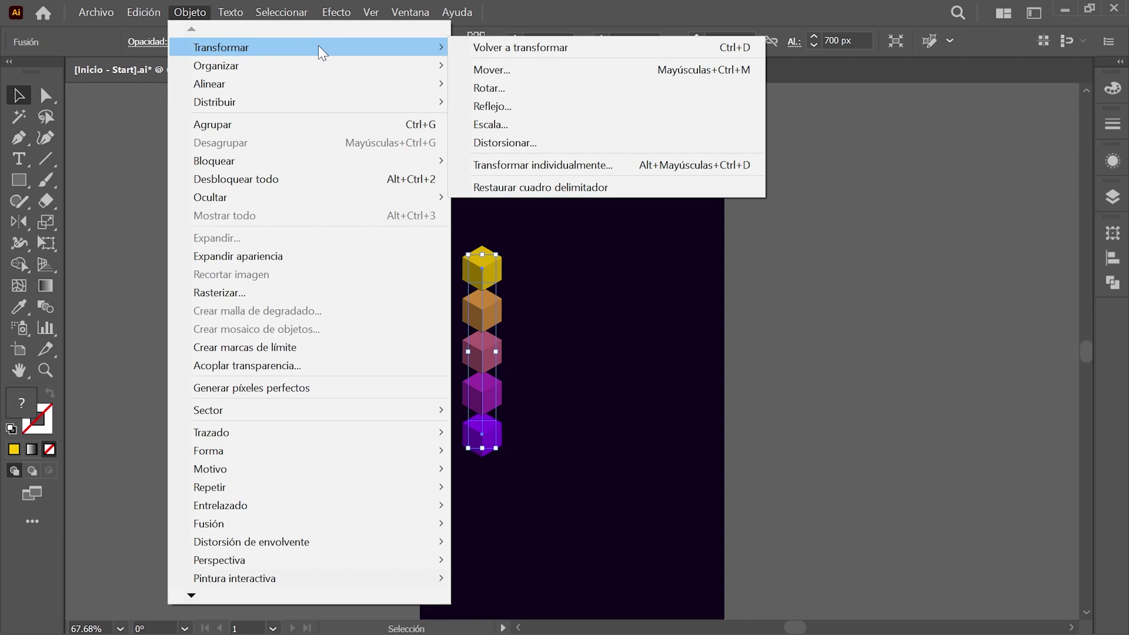
click(541, 70)
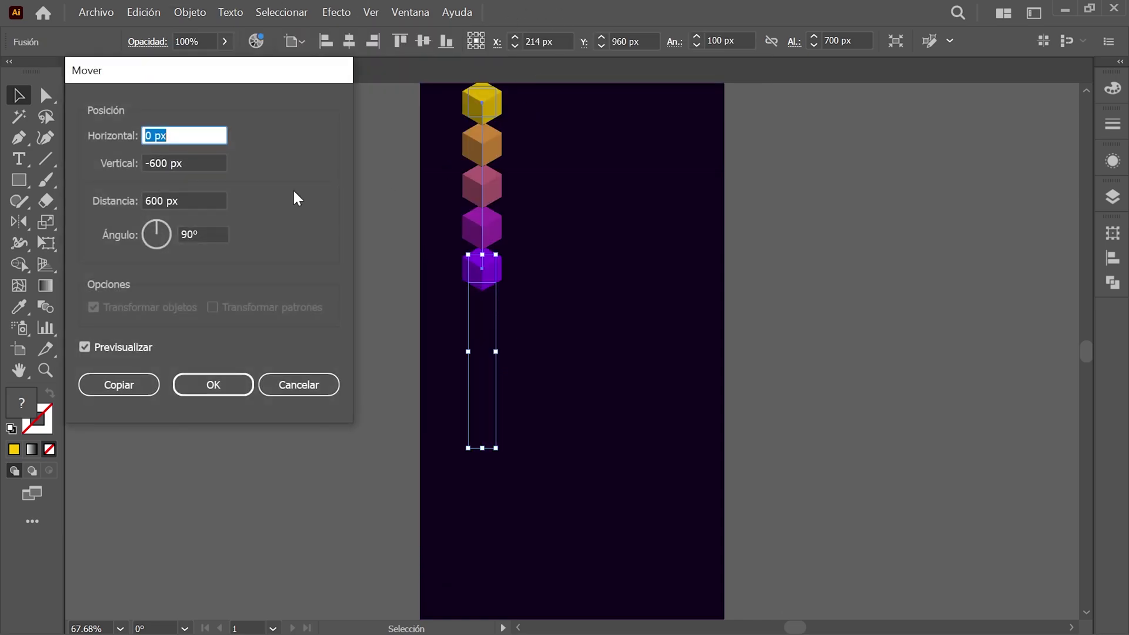
click(104, 135)
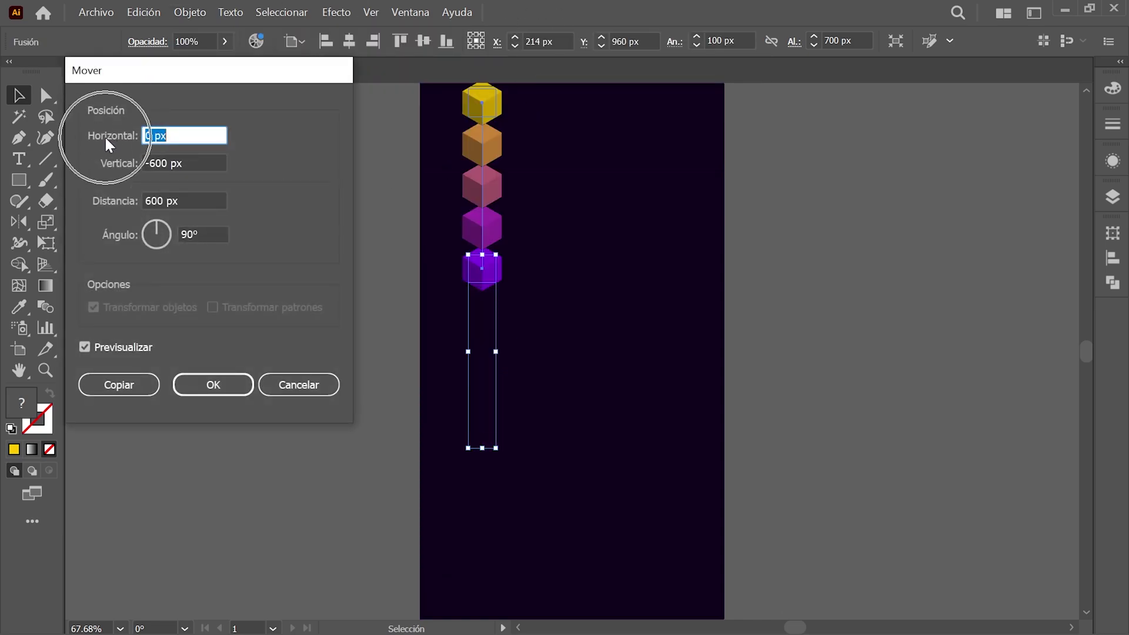
text(326)
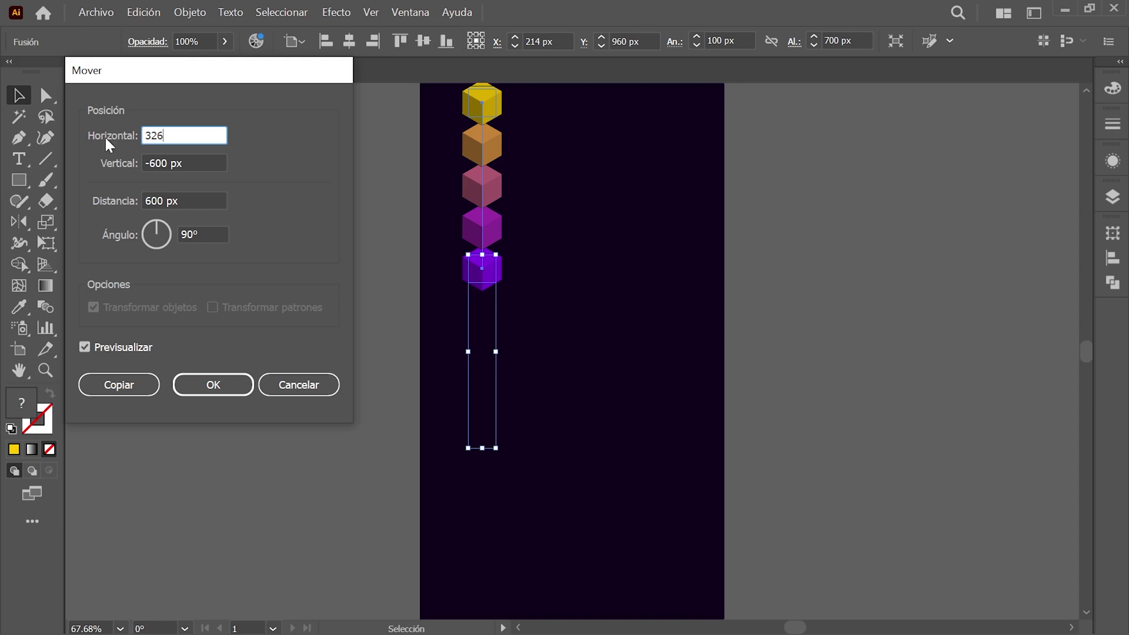
key(Tab)
text(188)
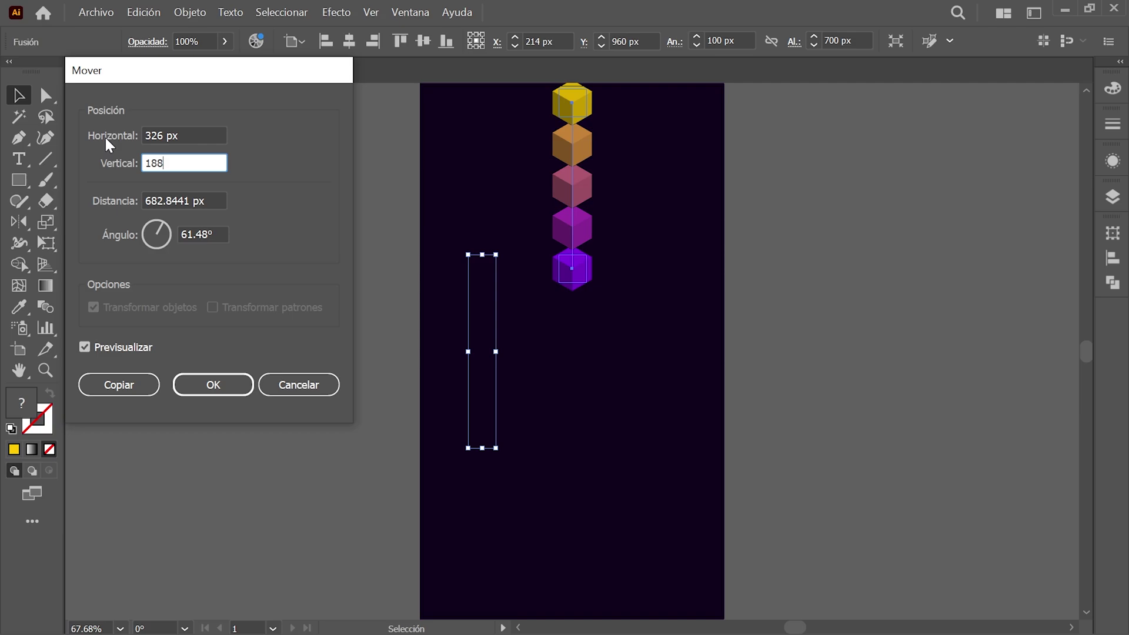
click(118, 385)
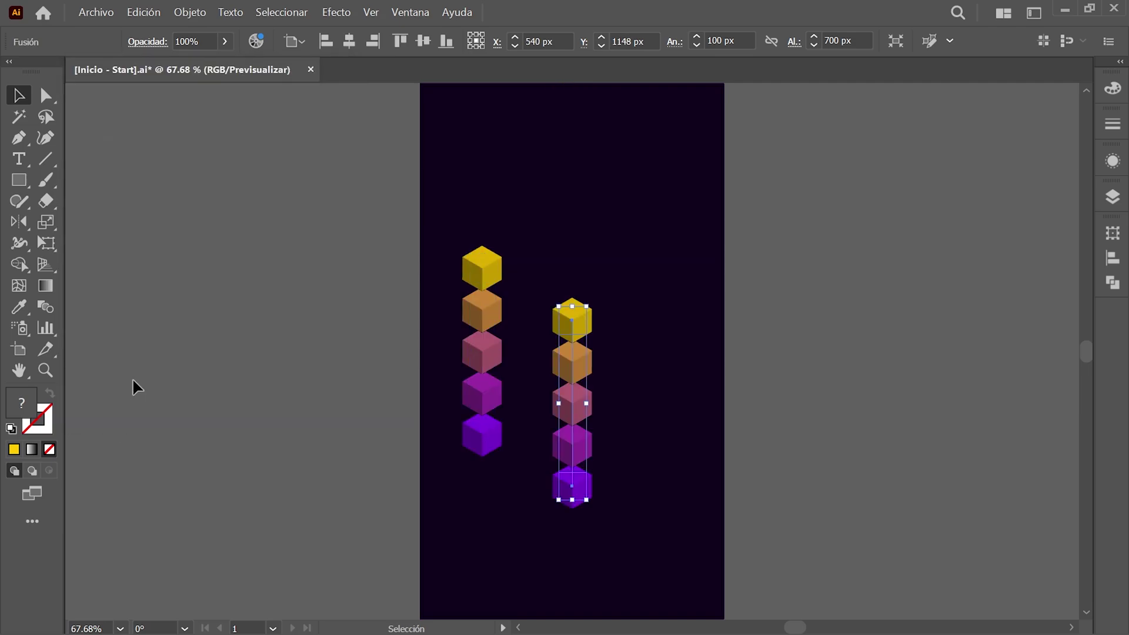
- Deselect, then recolour the copied column's top cube to bright yellow ffff00
click(294, 12)
click(354, 68)
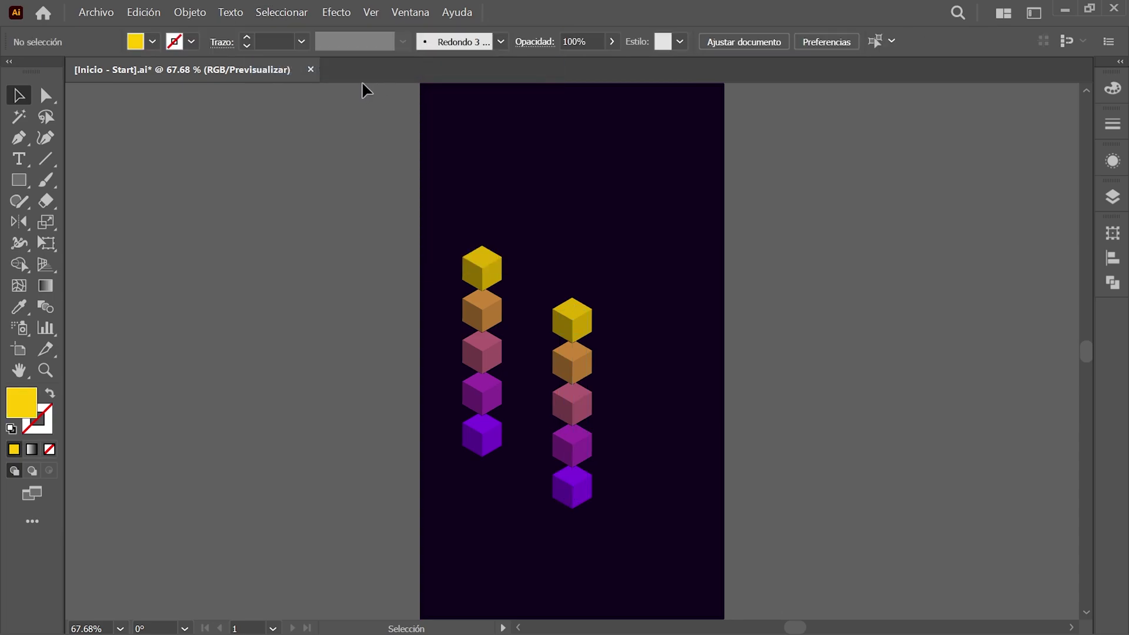
click(46, 95)
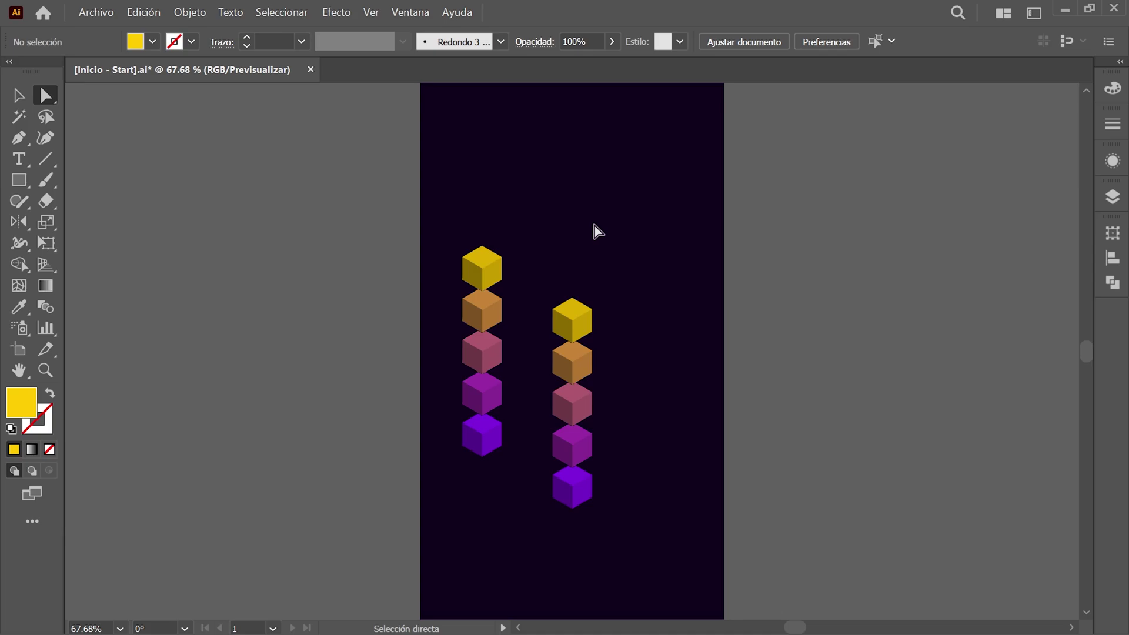
click(578, 318)
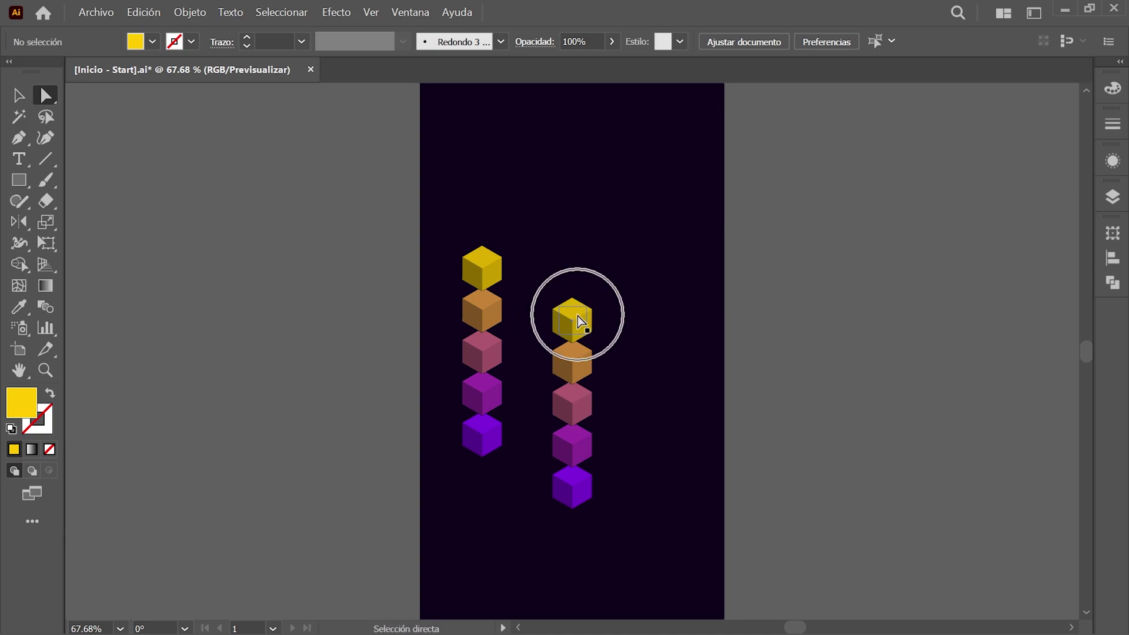
click(1109, 91)
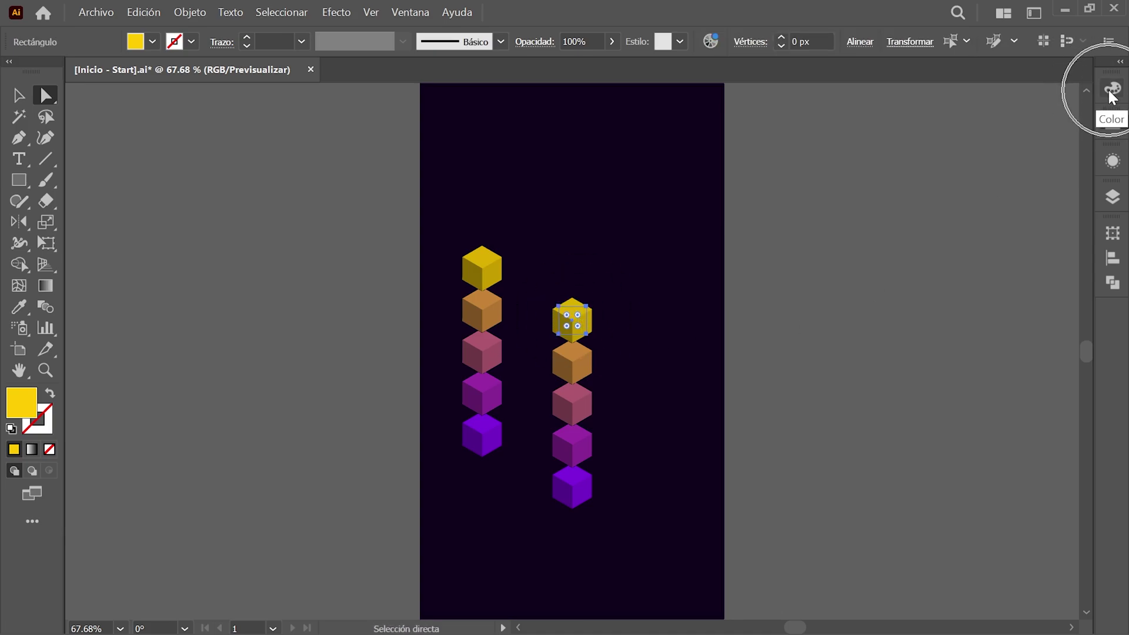
click(1110, 90)
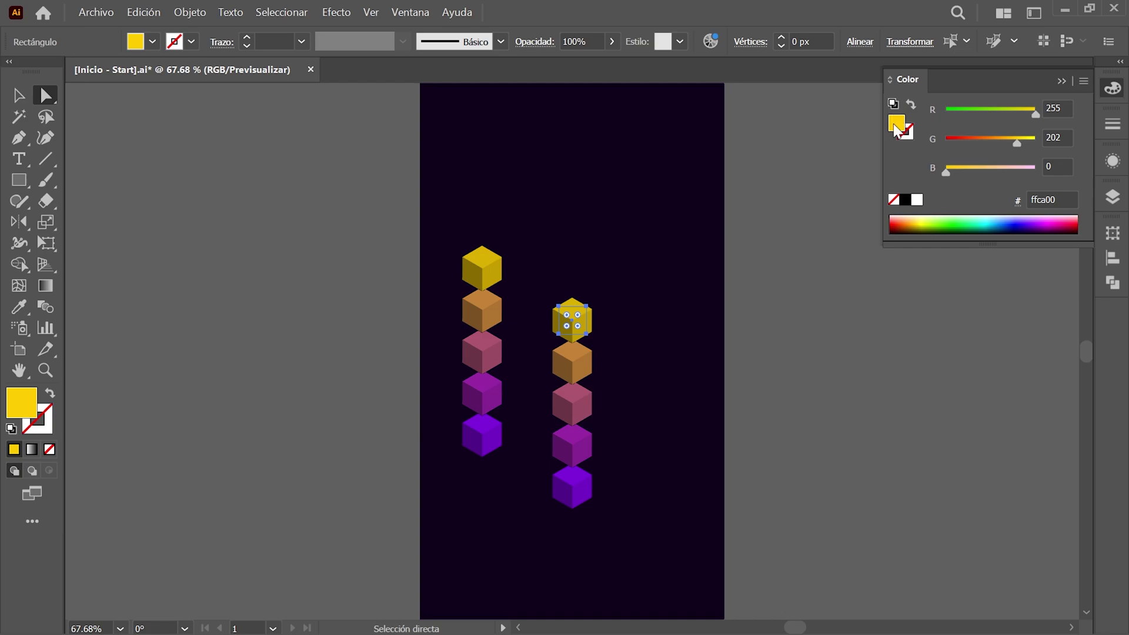
click(1052, 200)
text(ffff00)
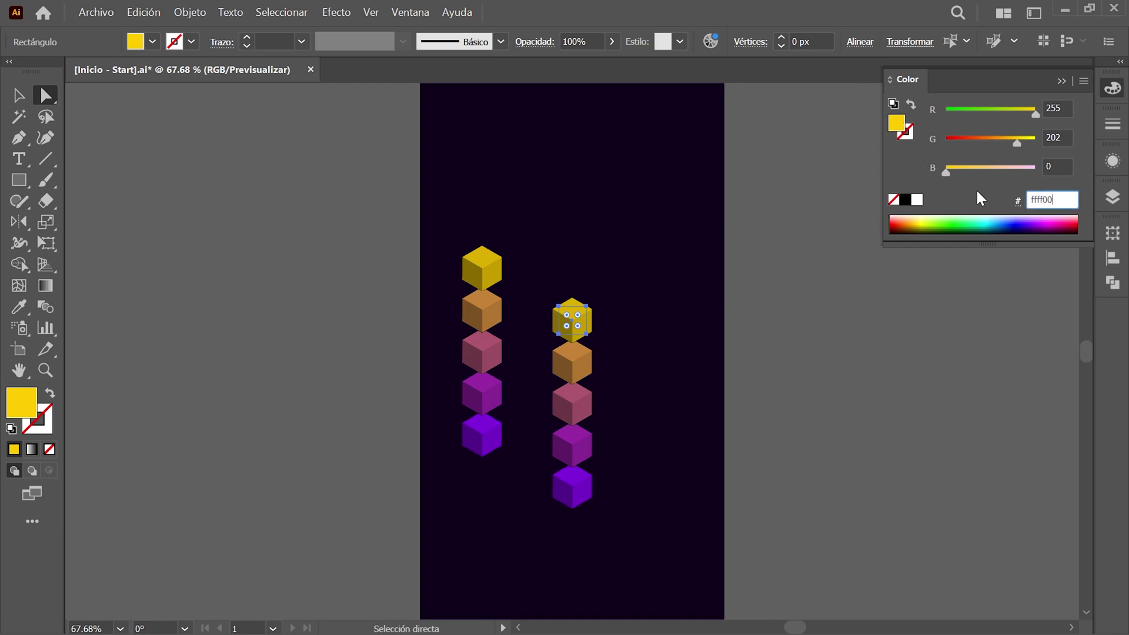
key(Return)
click(1112, 89)
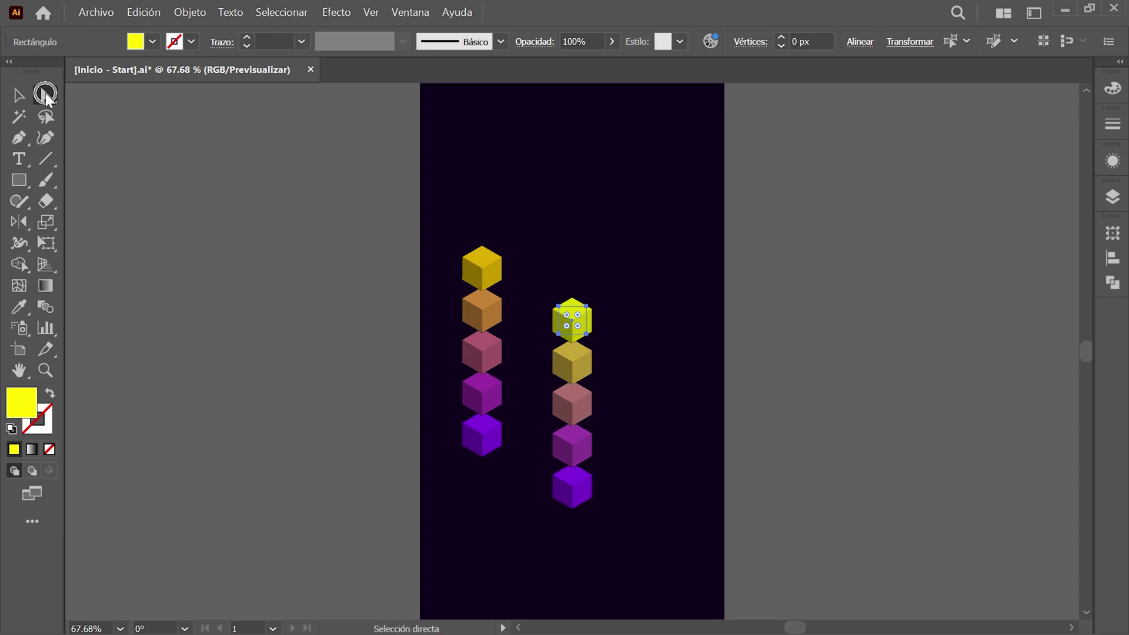
- Recolour the copied column's bottom cube to magenta ff00b5
click(569, 484)
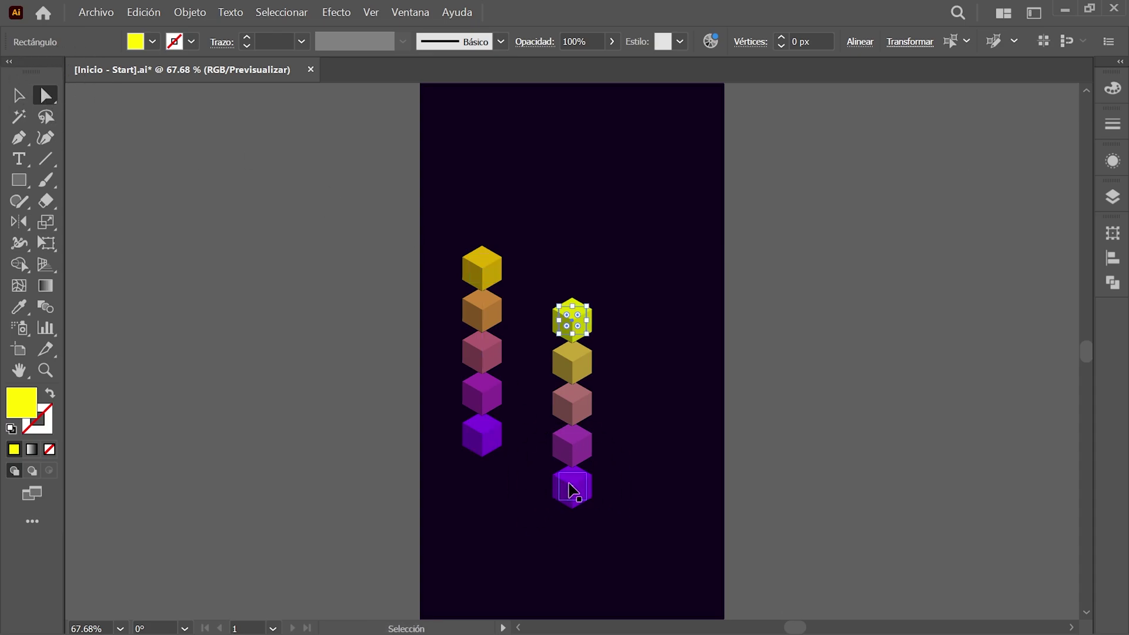
click(570, 485)
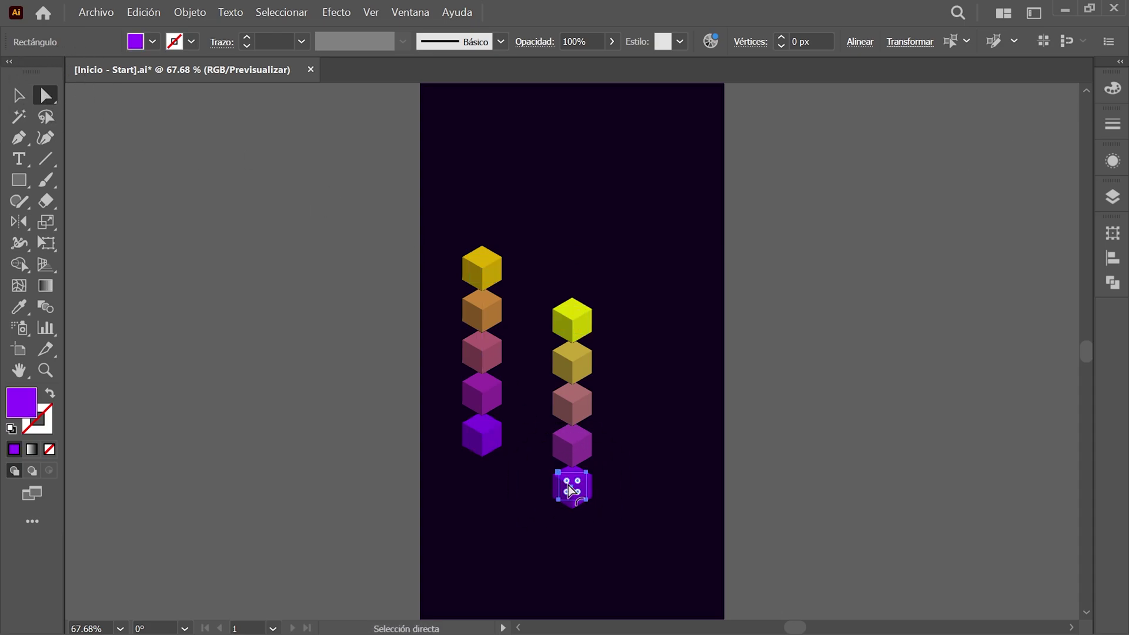
click(1112, 89)
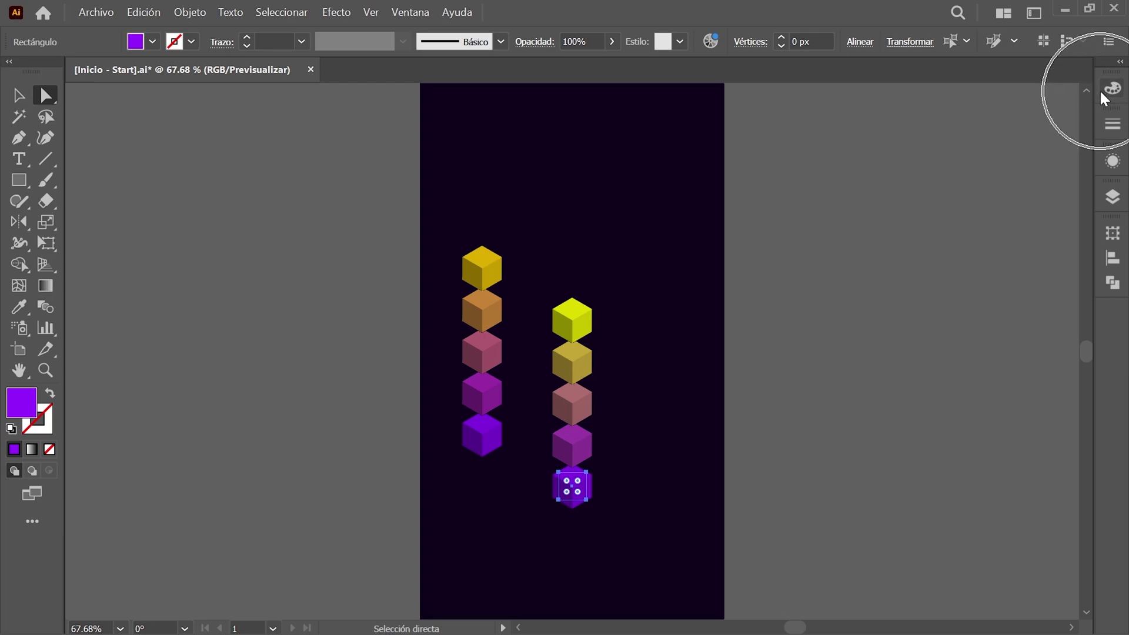
click(895, 124)
click(1052, 200)
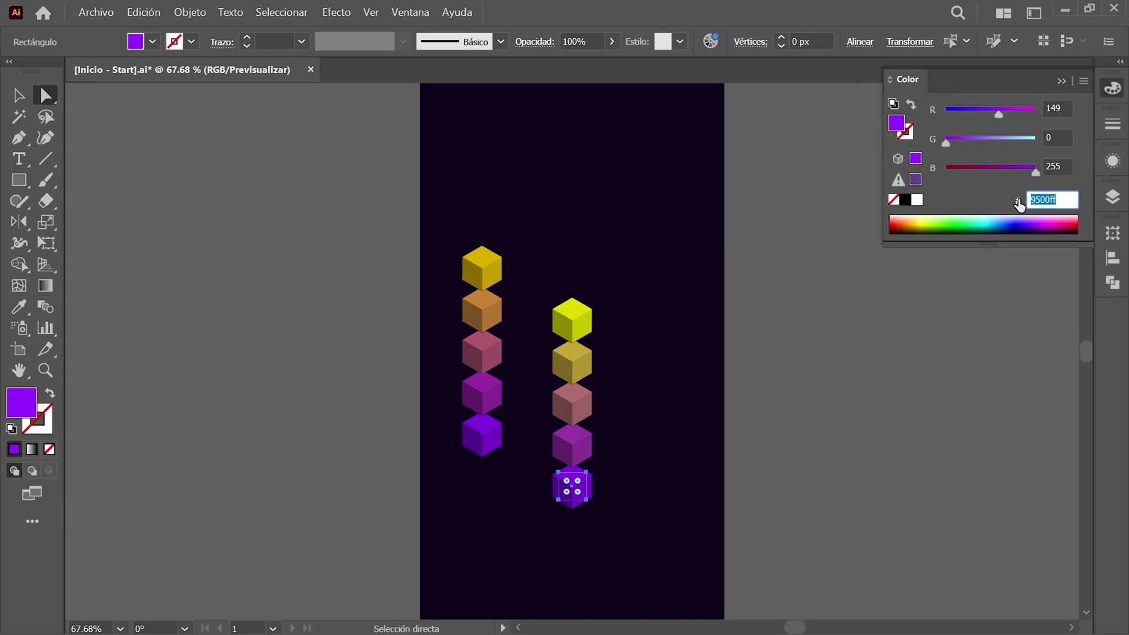
text(ff00b5)
key(Return)
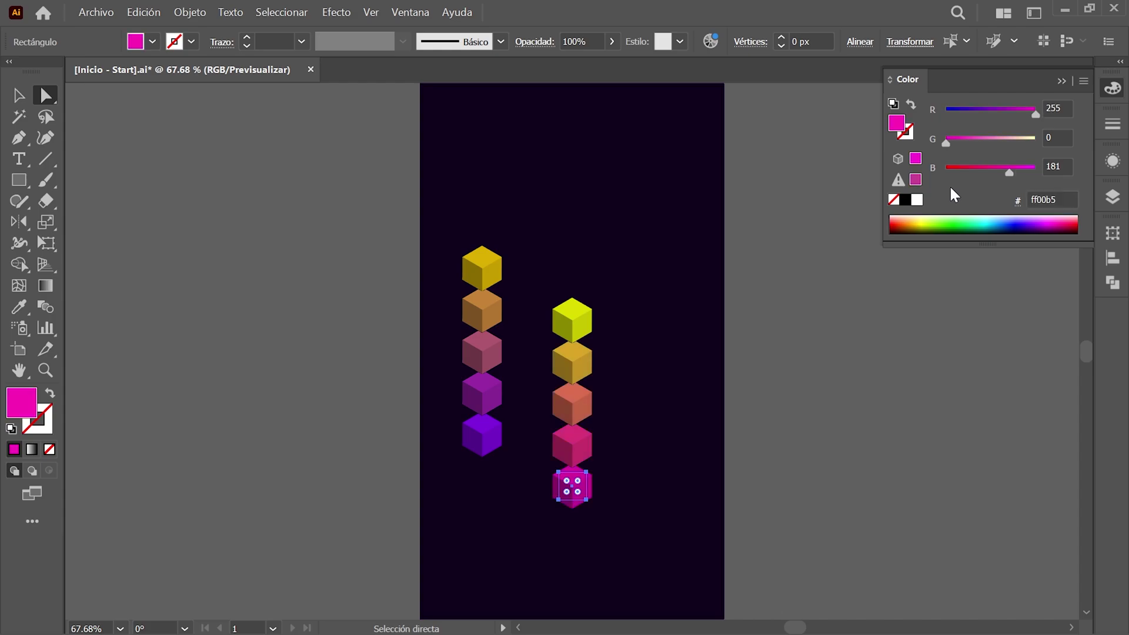
click(268, 10)
click(269, 12)
- Select all with the Selection tool and expand both cube-column blends
click(358, 68)
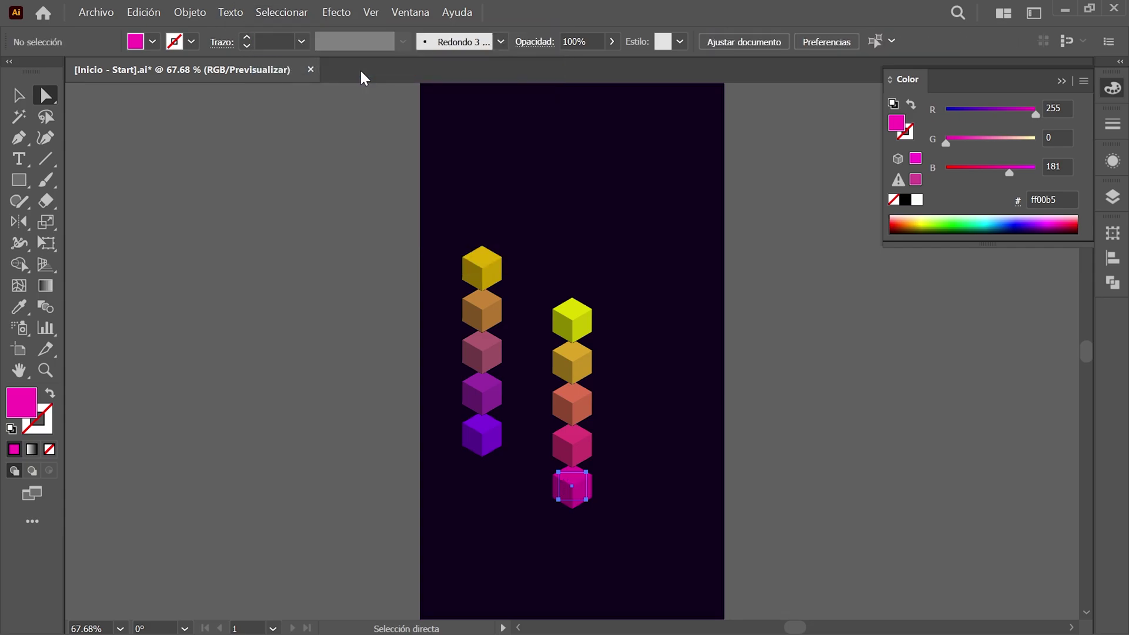
click(20, 97)
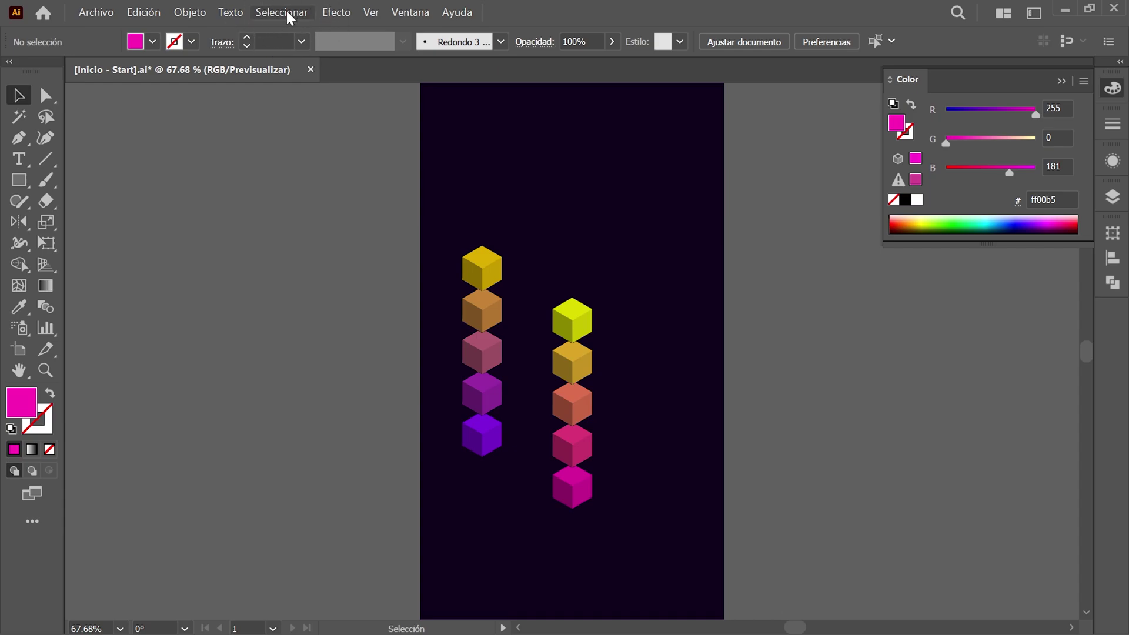
click(286, 9)
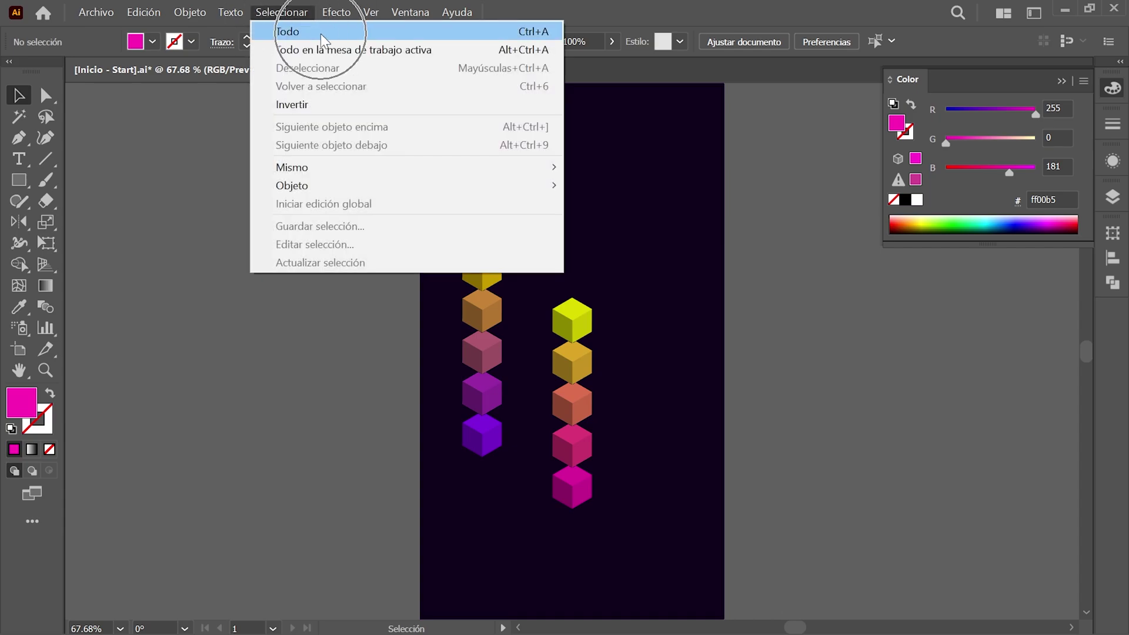
click(320, 34)
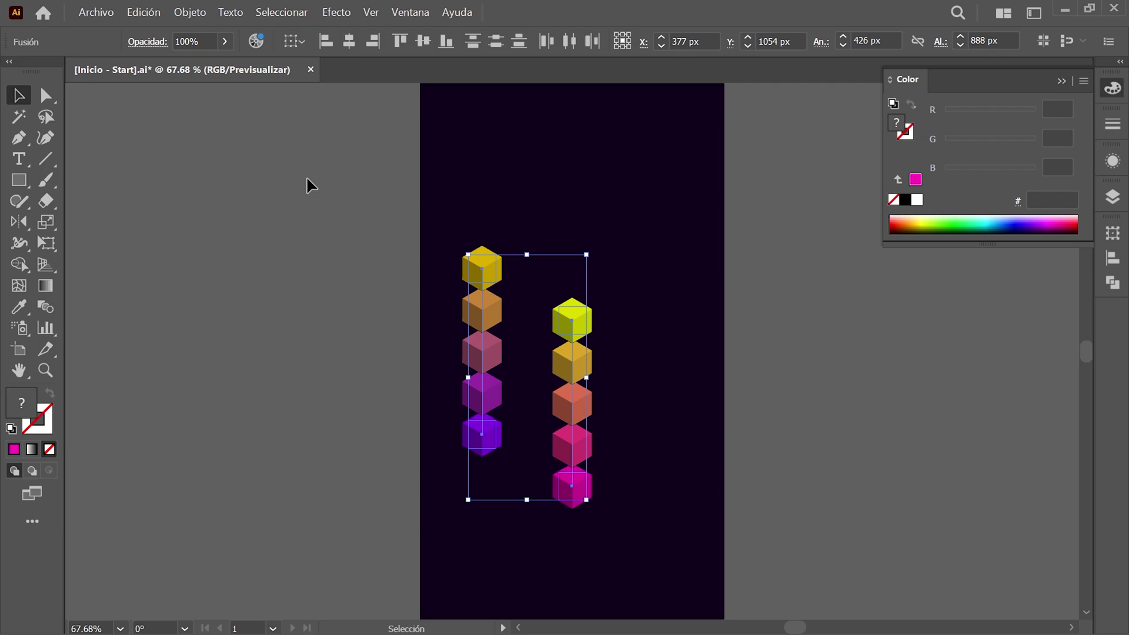
click(190, 13)
mouse_move(308, 523)
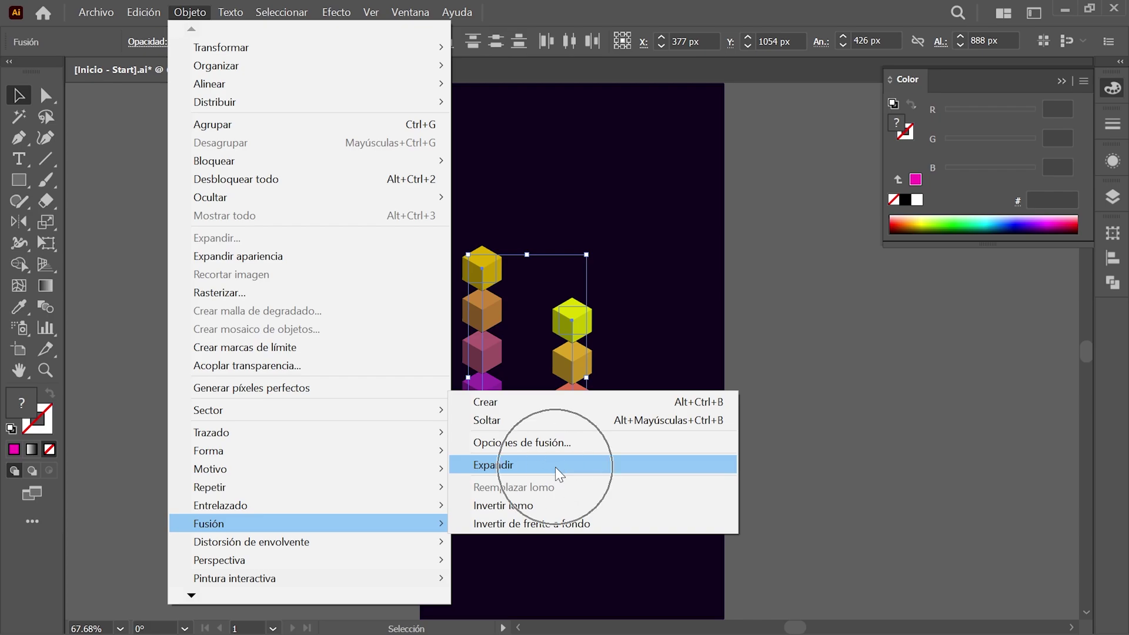
click(555, 467)
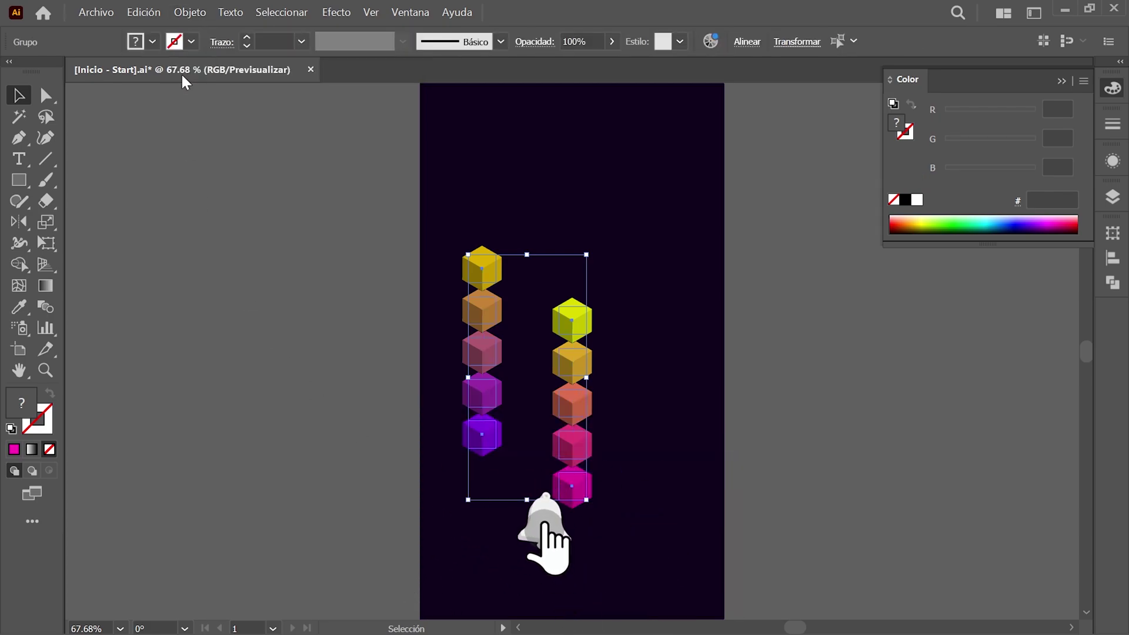
click(194, 18)
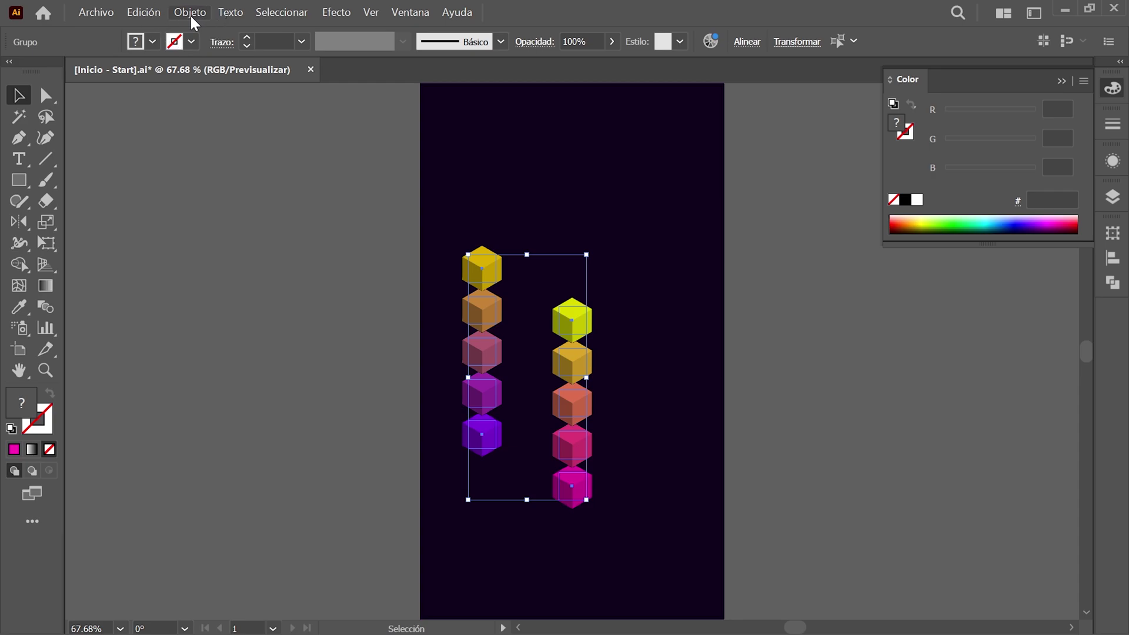
click(190, 17)
mouse_move(308, 523)
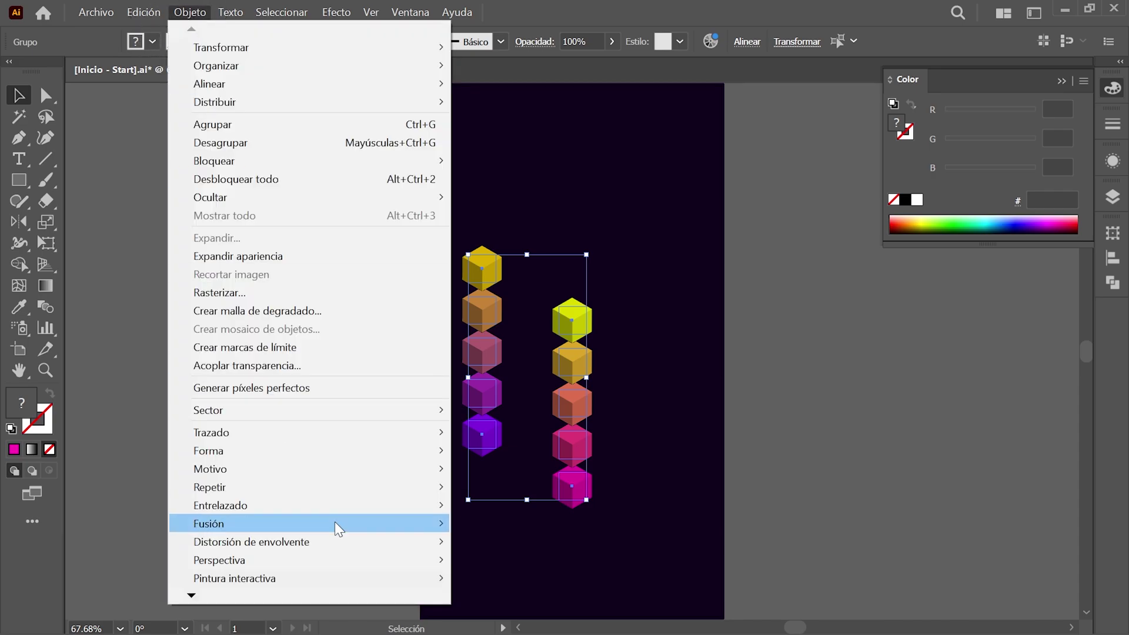
- Blend the two cube columns with 2 specified steps to form a four-column grid
click(583, 400)
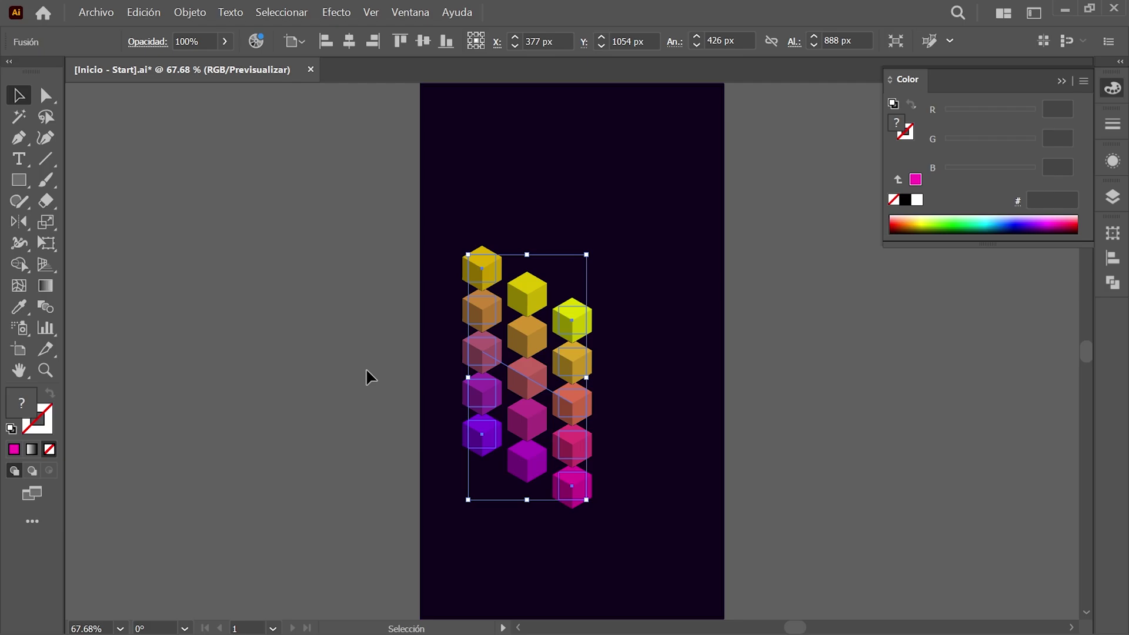
click(195, 12)
click(194, 12)
mouse_move(209, 523)
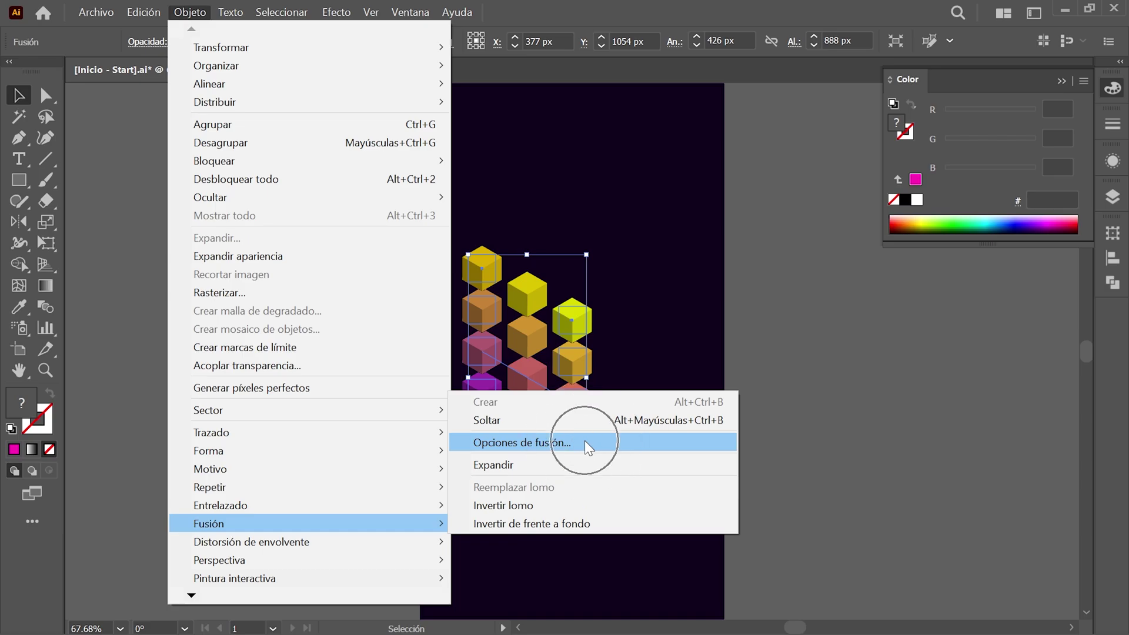
click(585, 440)
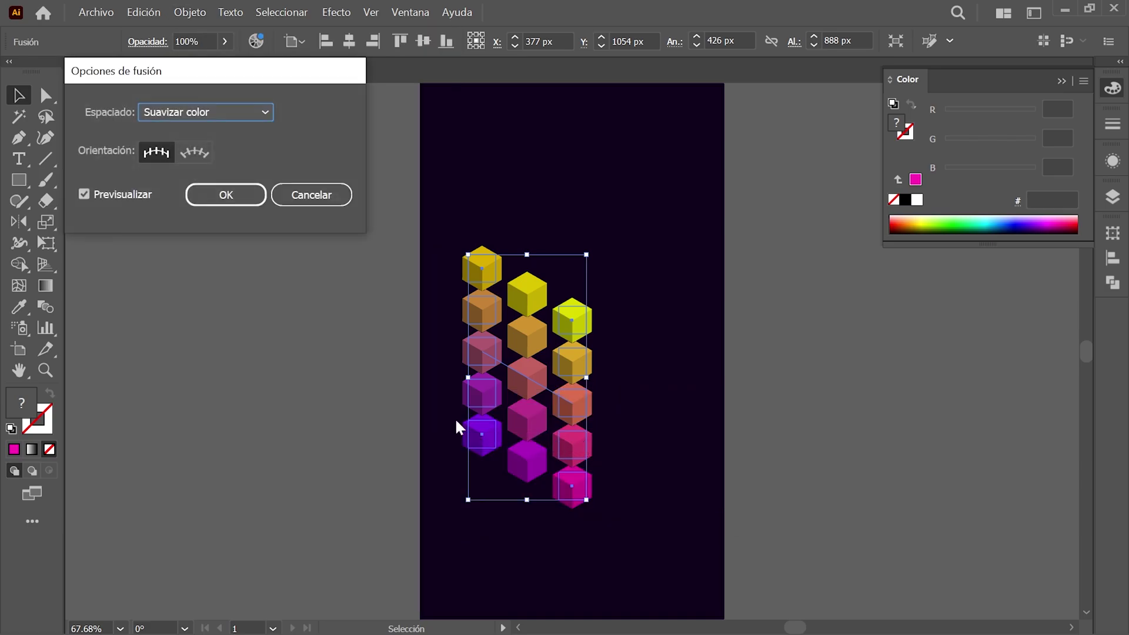
click(238, 113)
click(259, 147)
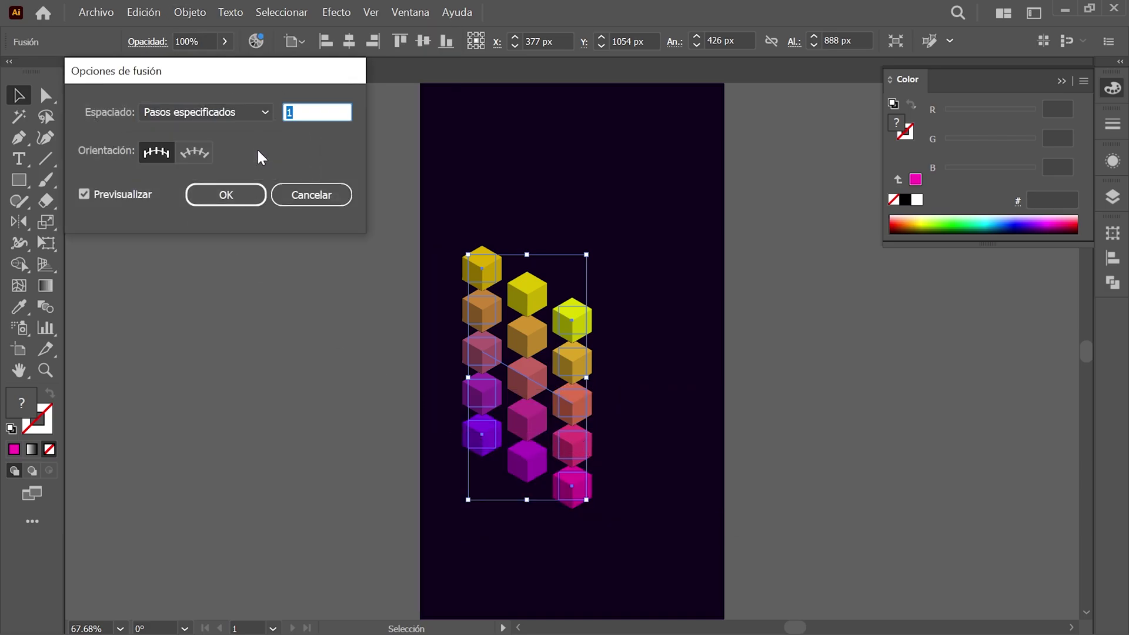
text(2)
click(241, 196)
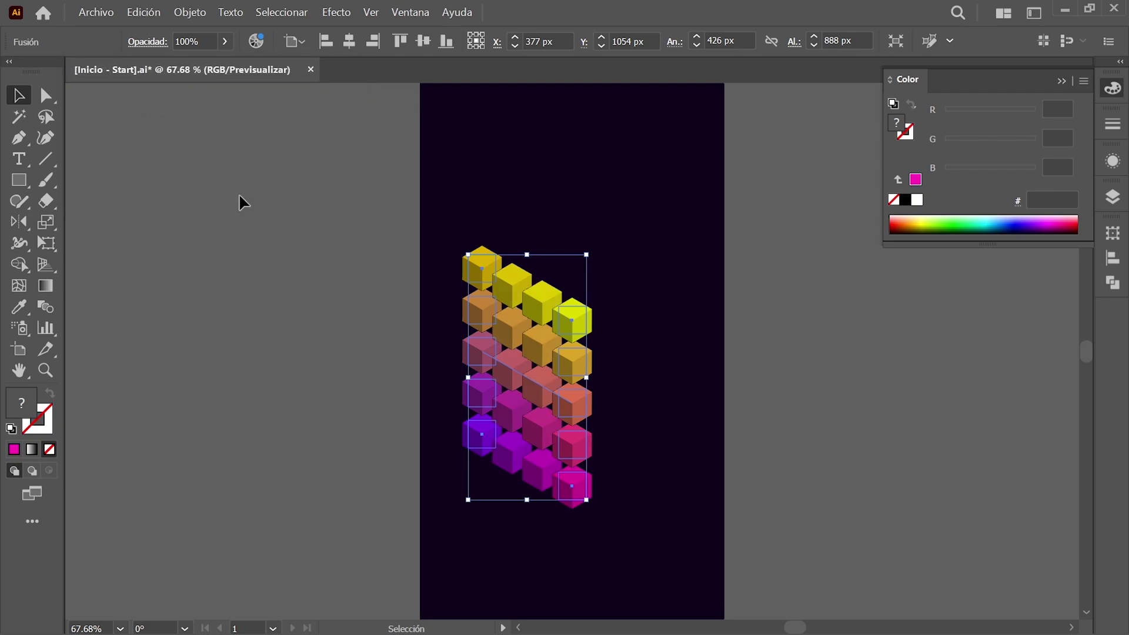
- Expand the cube-grid blend into separate cubes
click(193, 13)
click(193, 13)
mouse_move(210, 523)
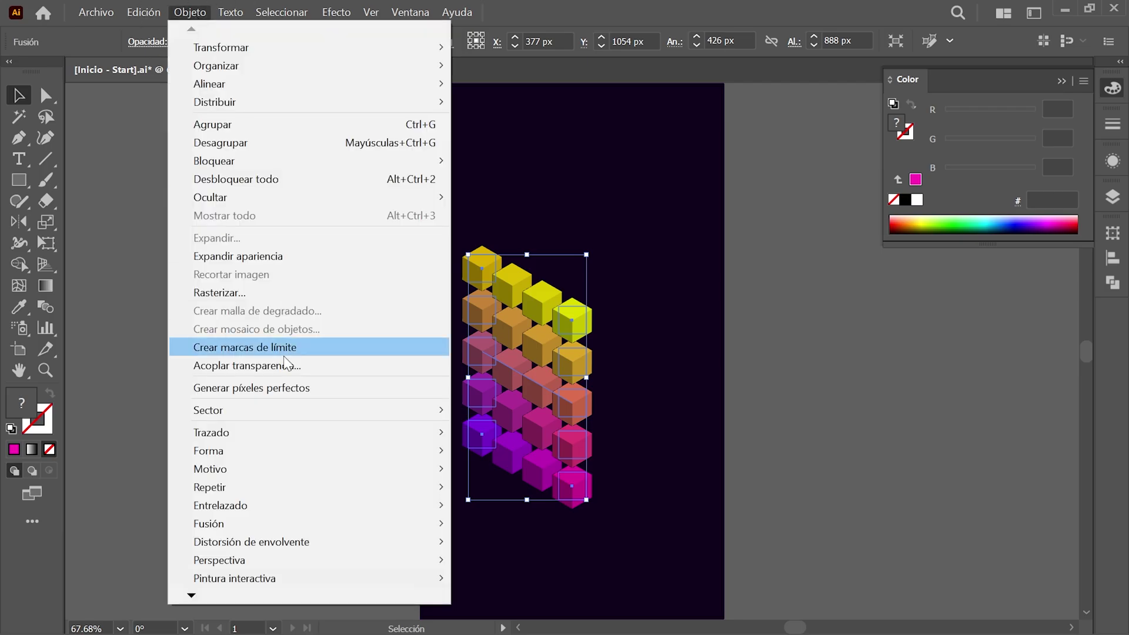
click(535, 460)
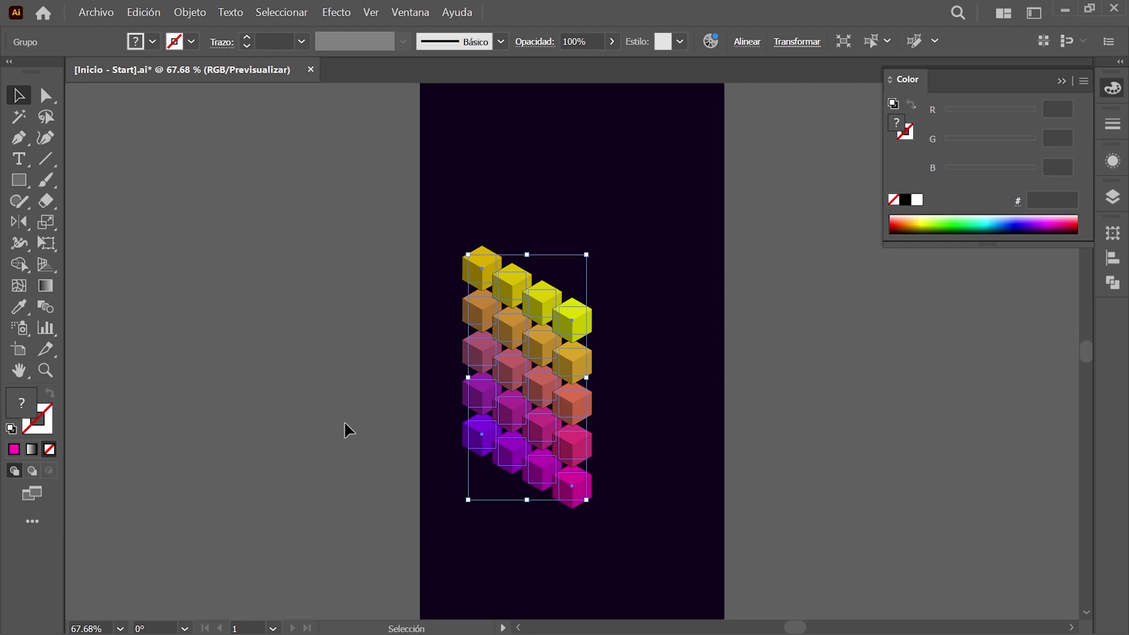
- Copy the grid 326 px right and 188 px up using a vertical move of -188
click(187, 15)
mouse_move(229, 48)
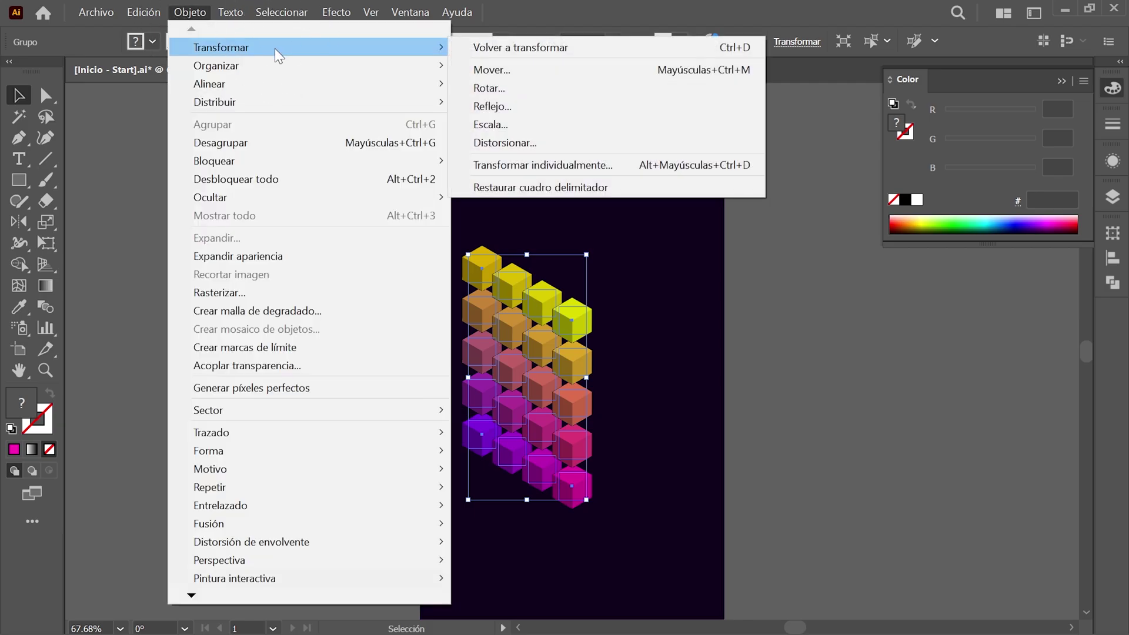
click(525, 71)
click(525, 71)
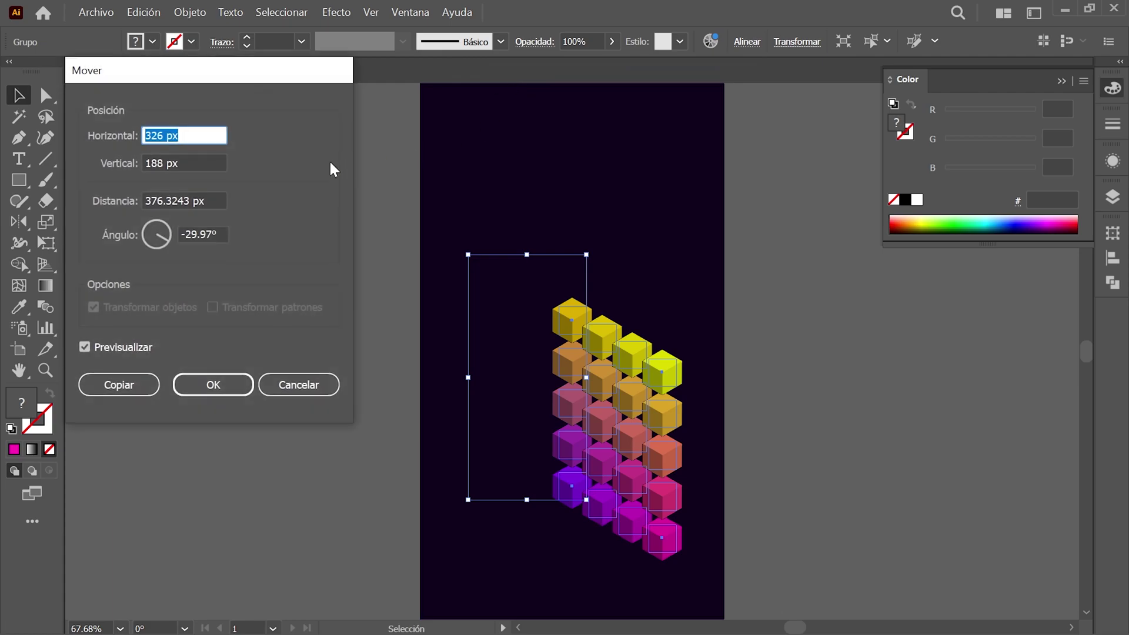
click(102, 140)
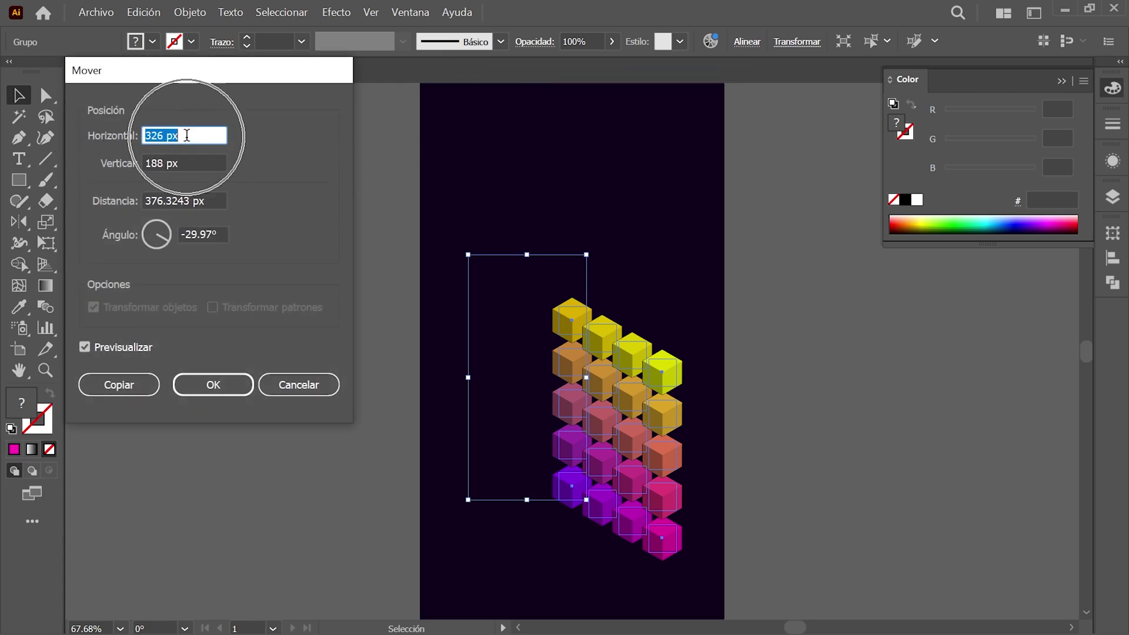
click(119, 161)
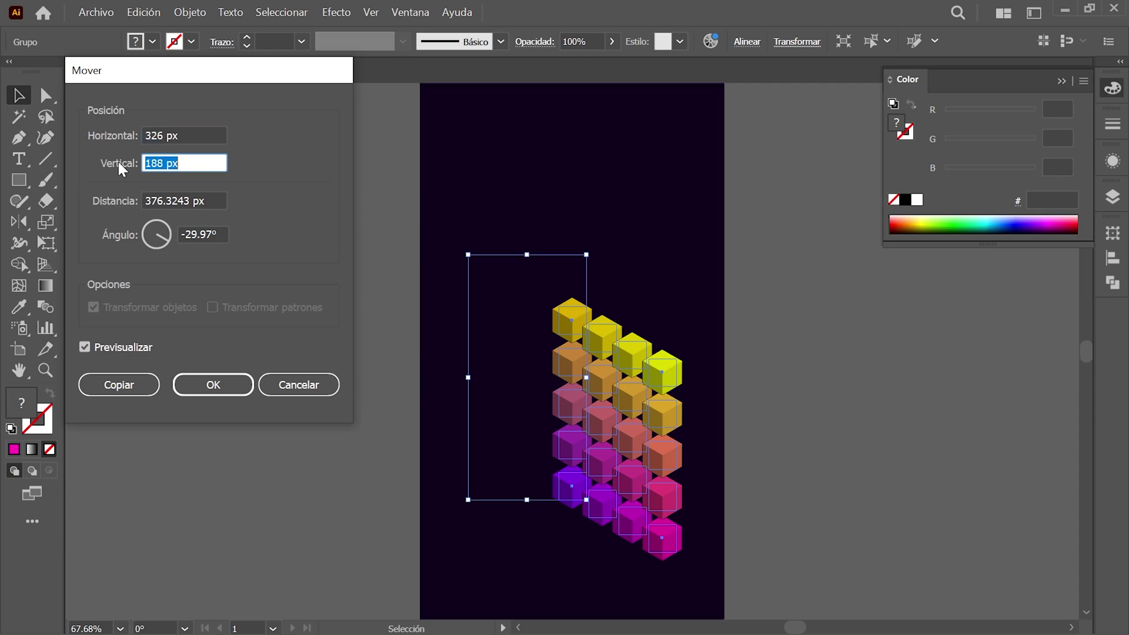
key(Home)
text(-)
click(142, 385)
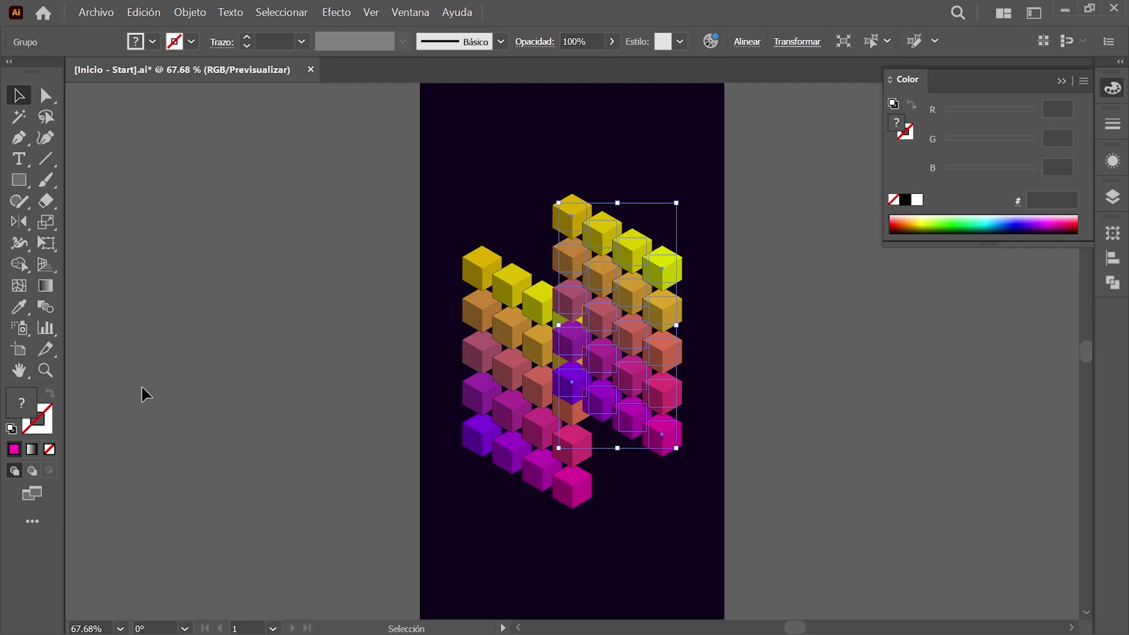
- Send the copied grid backward behind the original
click(195, 10)
click(195, 8)
mouse_move(216, 66)
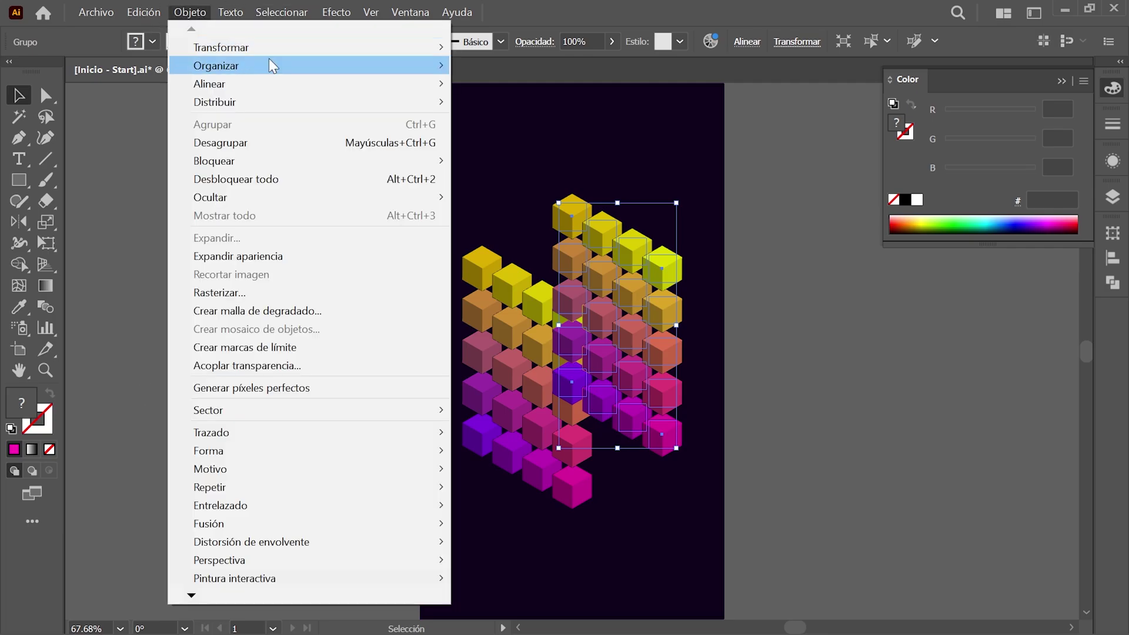
click(551, 102)
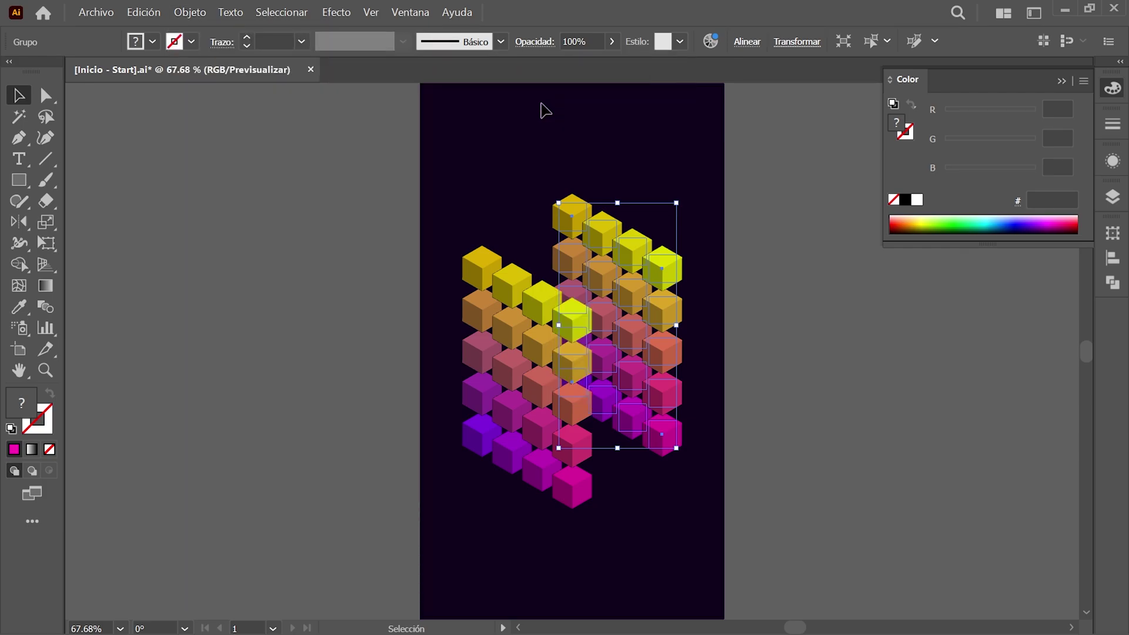
click(286, 12)
- Select all and blend the two cube grids with 2 specified steps
click(287, 13)
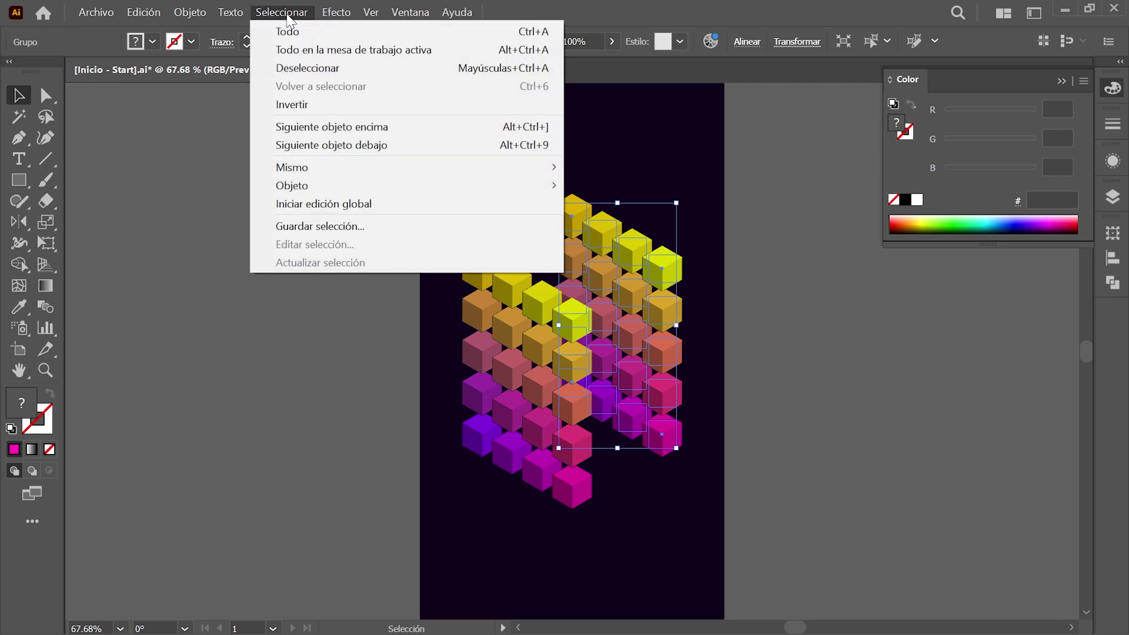
click(336, 32)
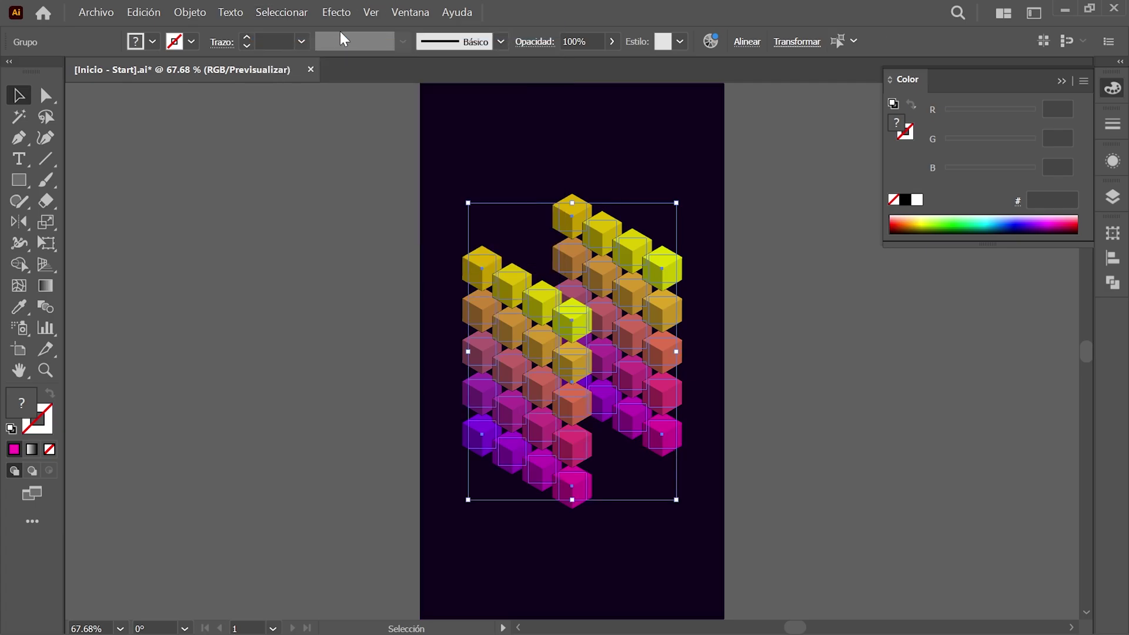
click(192, 12)
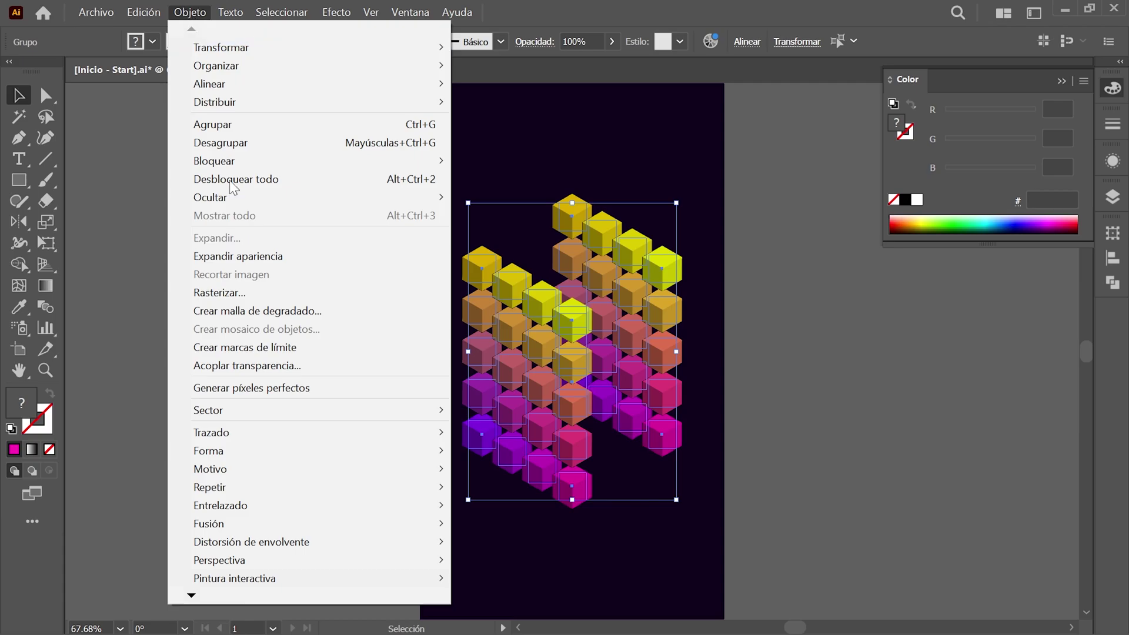
click(532, 399)
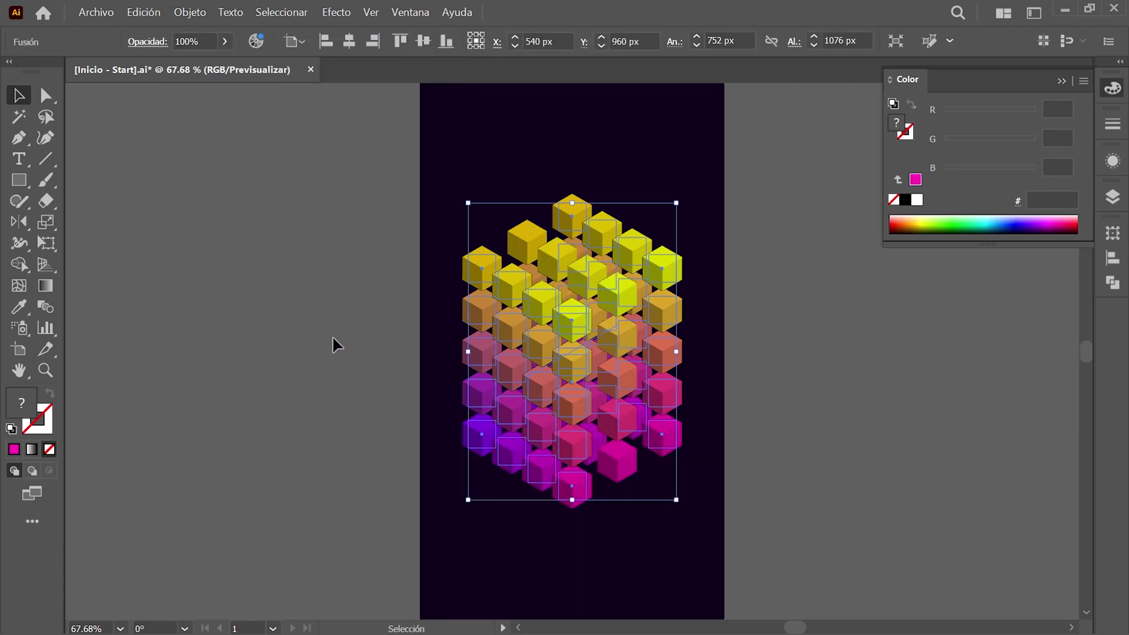
click(191, 12)
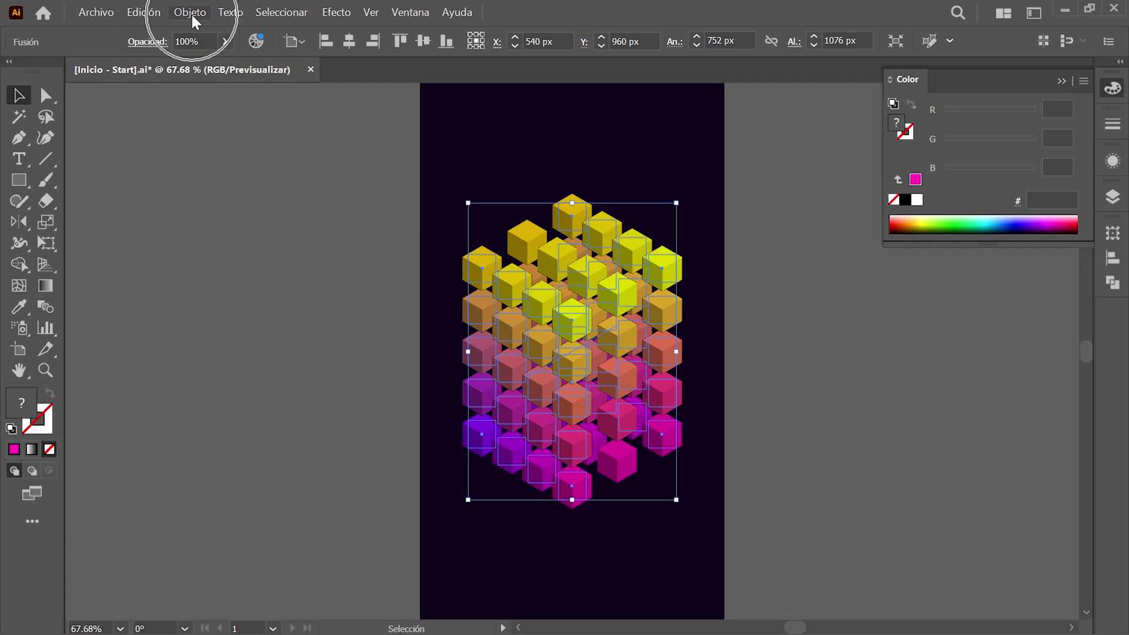
mouse_move(209, 524)
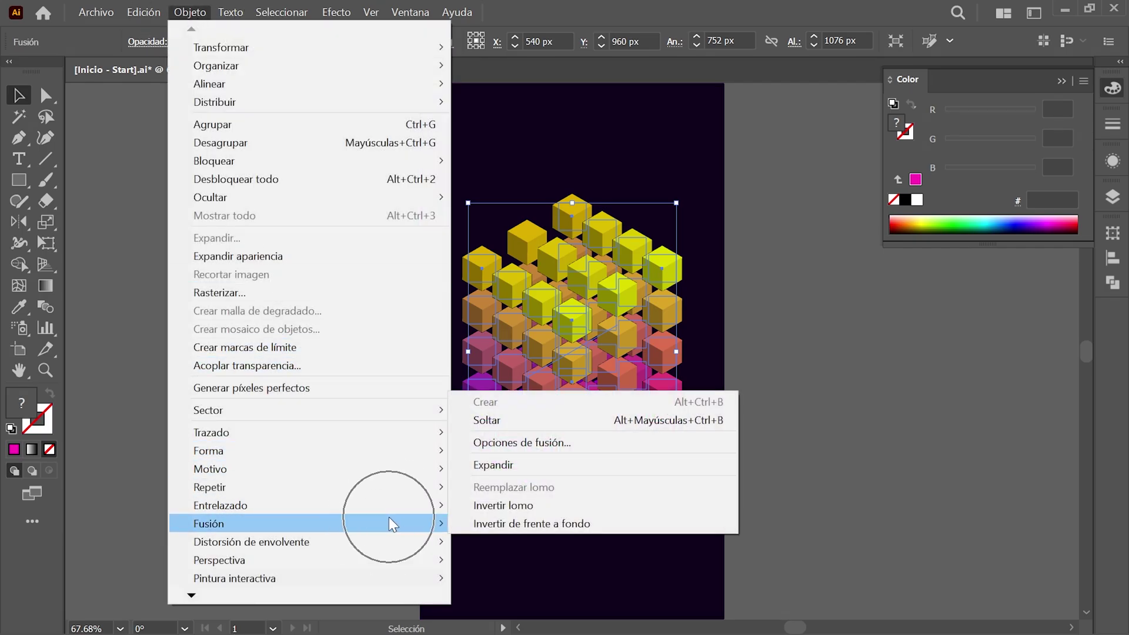
click(570, 442)
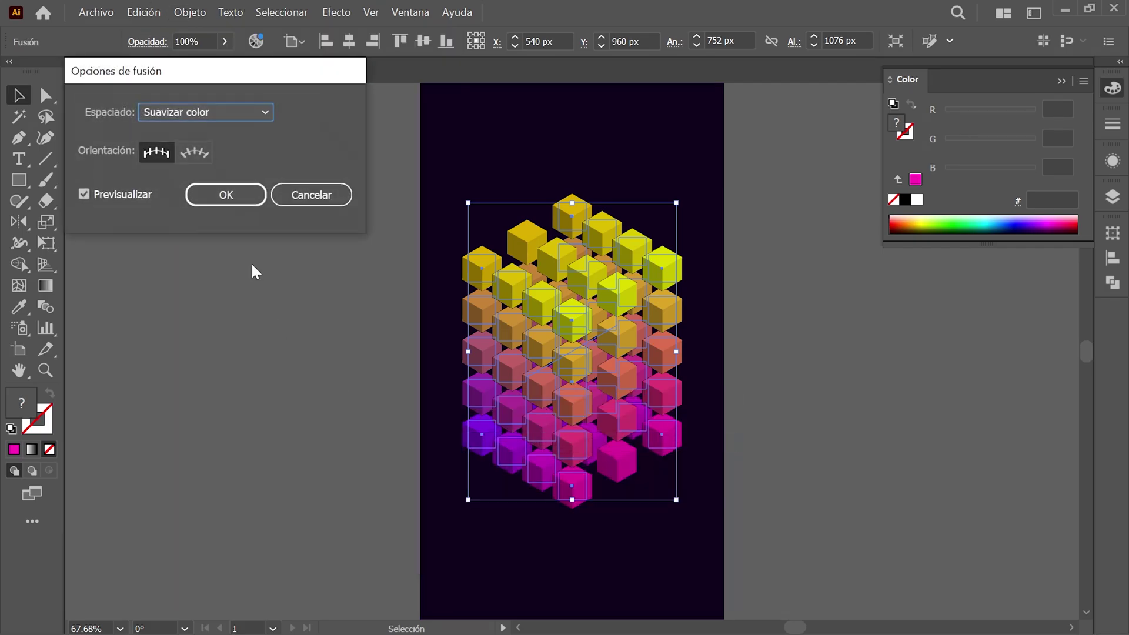
click(205, 112)
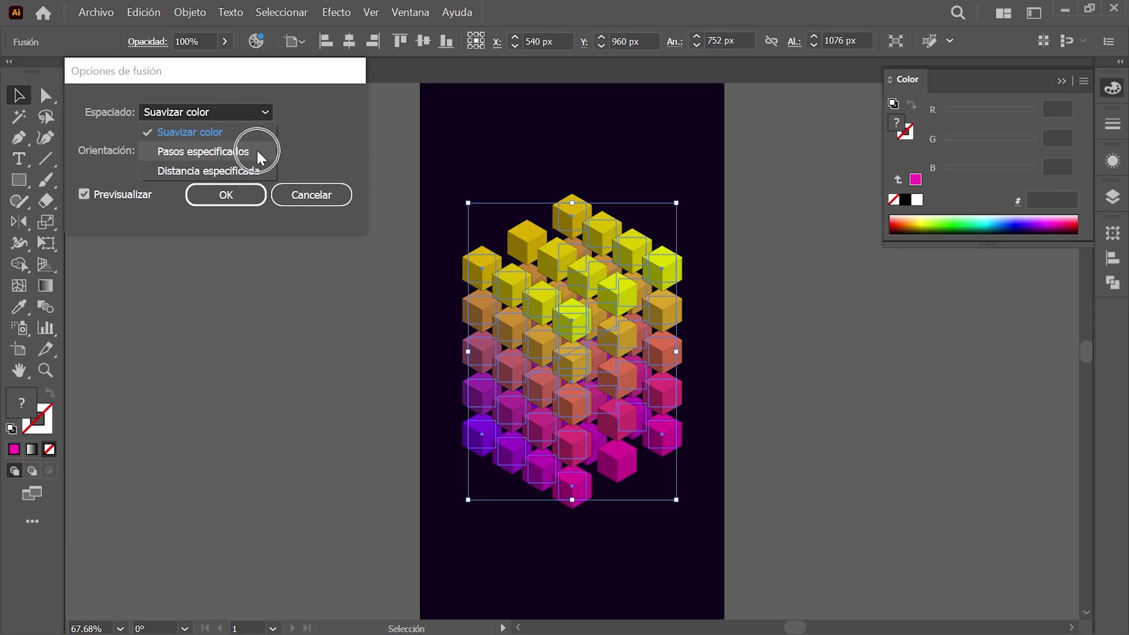
click(255, 148)
text(2)
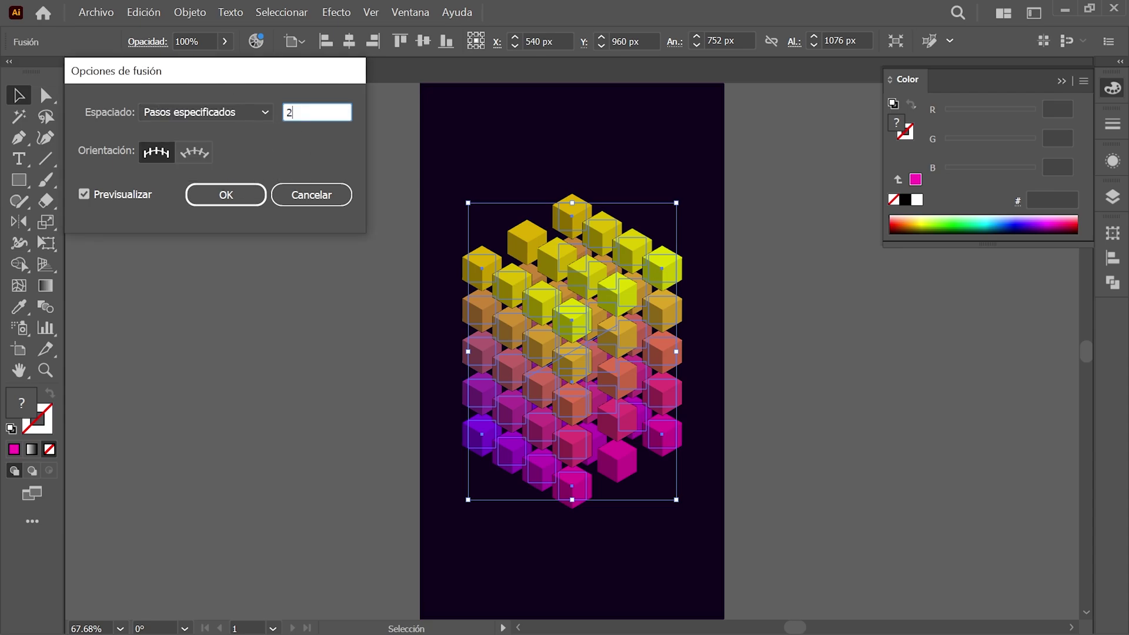
click(247, 195)
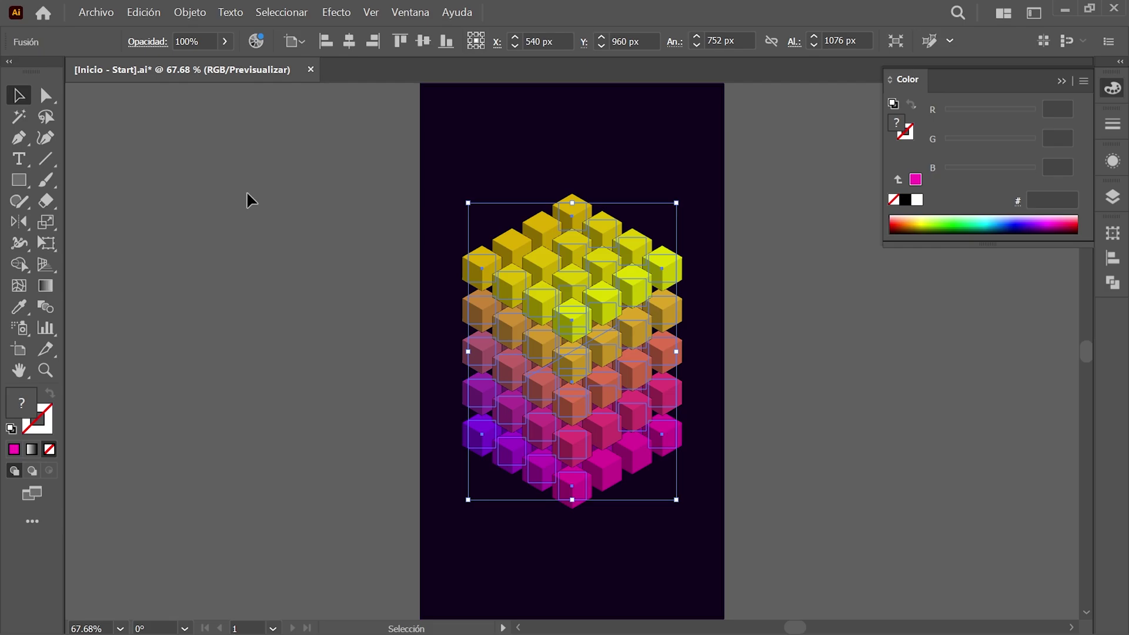
click(190, 12)
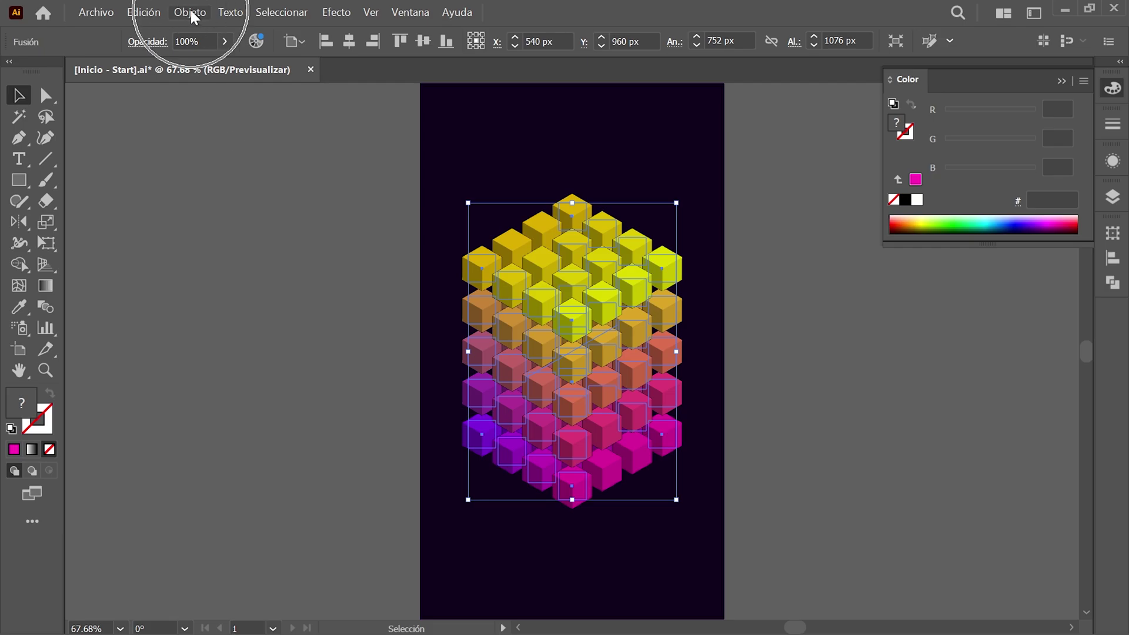
- Expand the blend and its appearance into plain cube paths
click(528, 464)
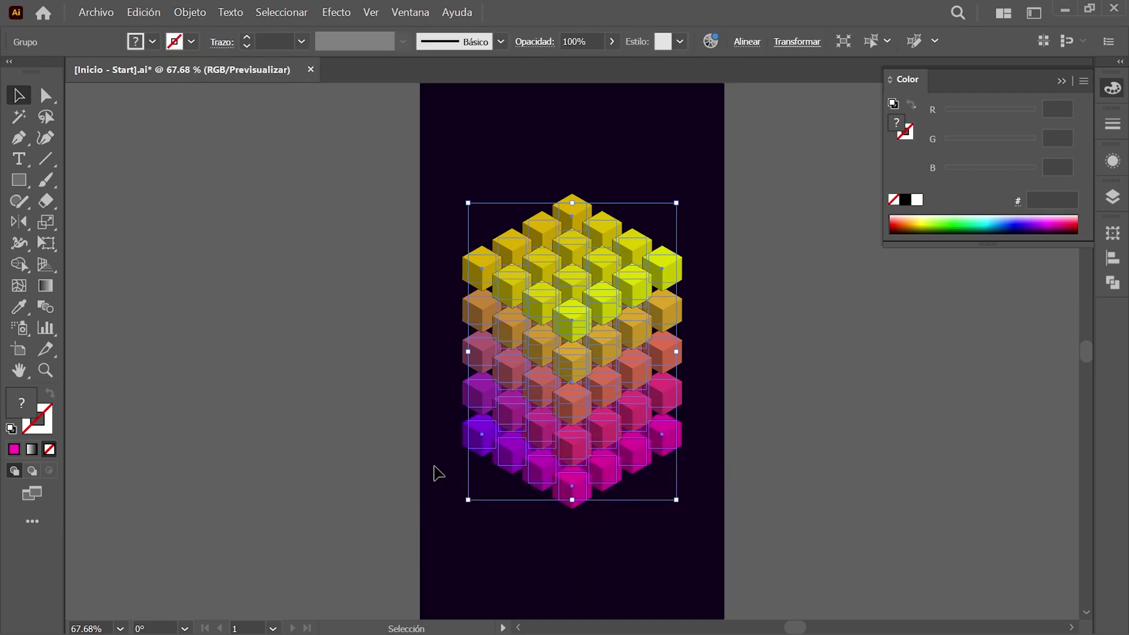
click(199, 11)
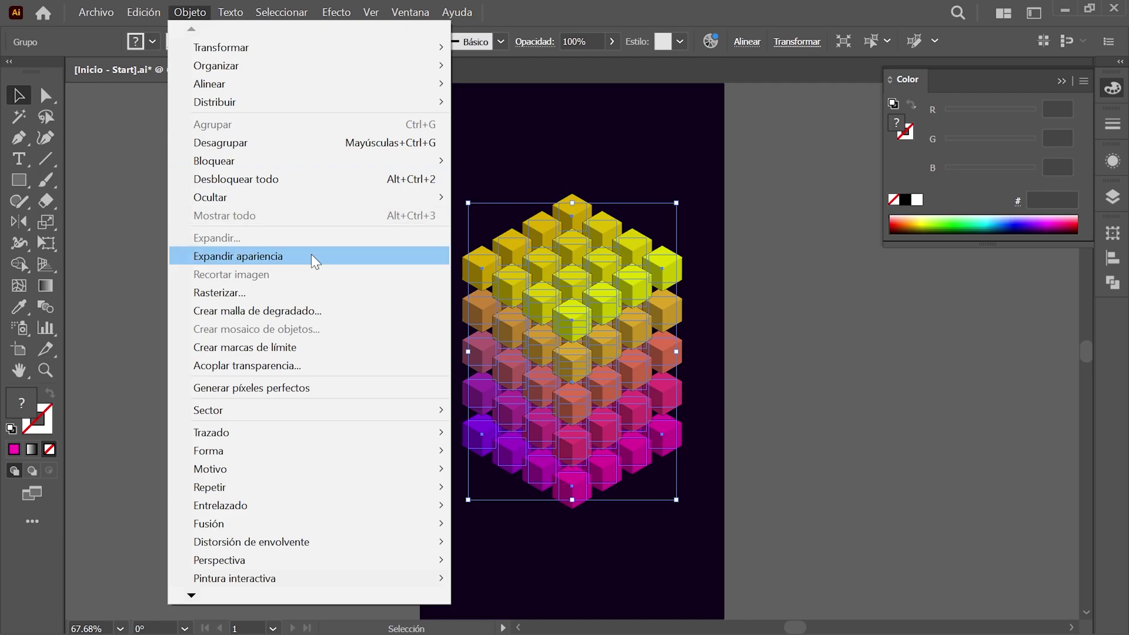
click(312, 257)
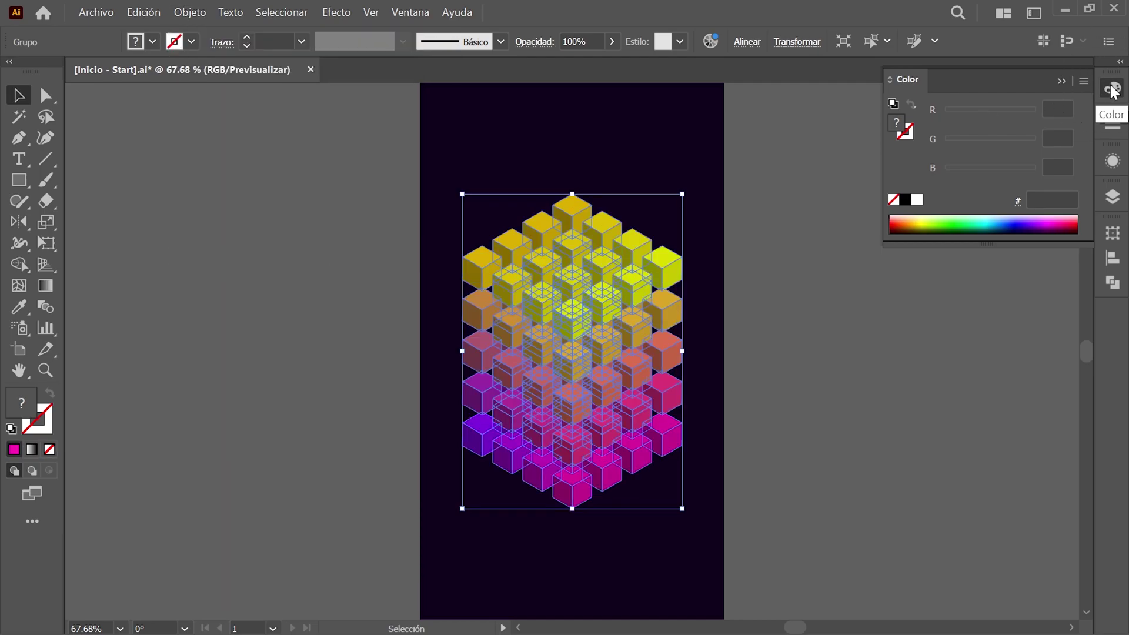
- Give every cube a 2 pt dark purple #11001e stroke
click(905, 132)
click(1052, 200)
text(11001e)
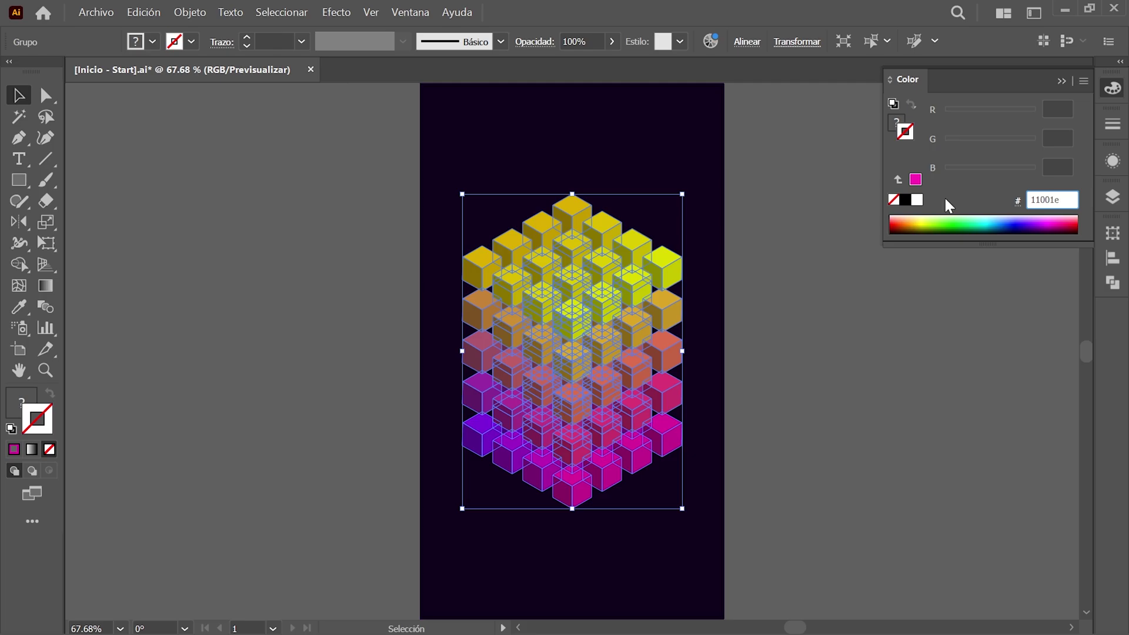
key(Return)
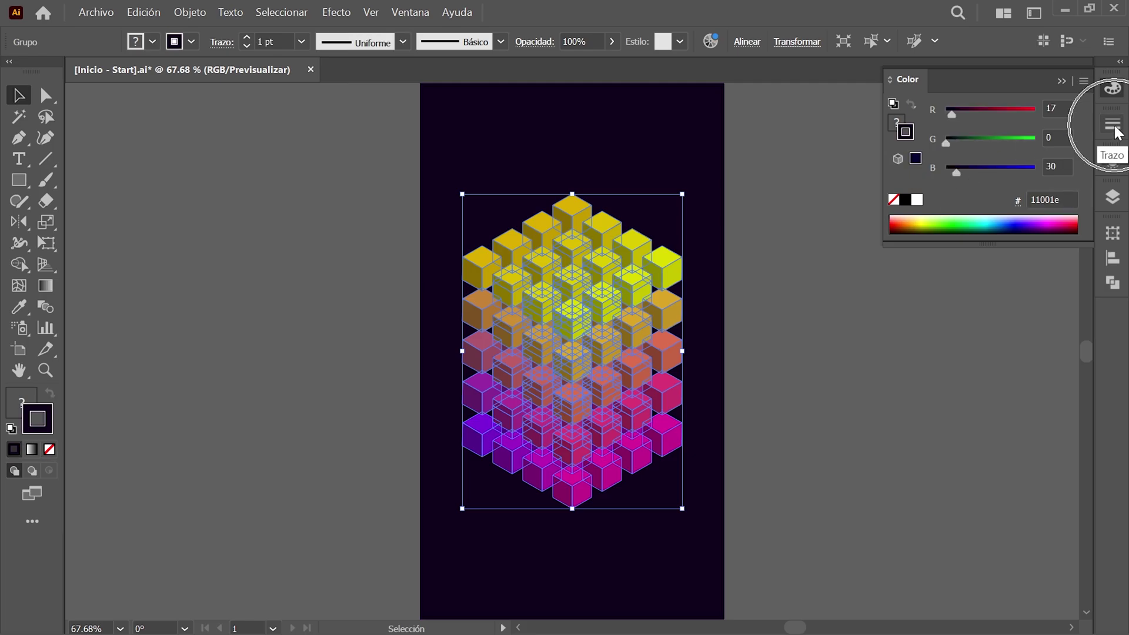
click(1114, 126)
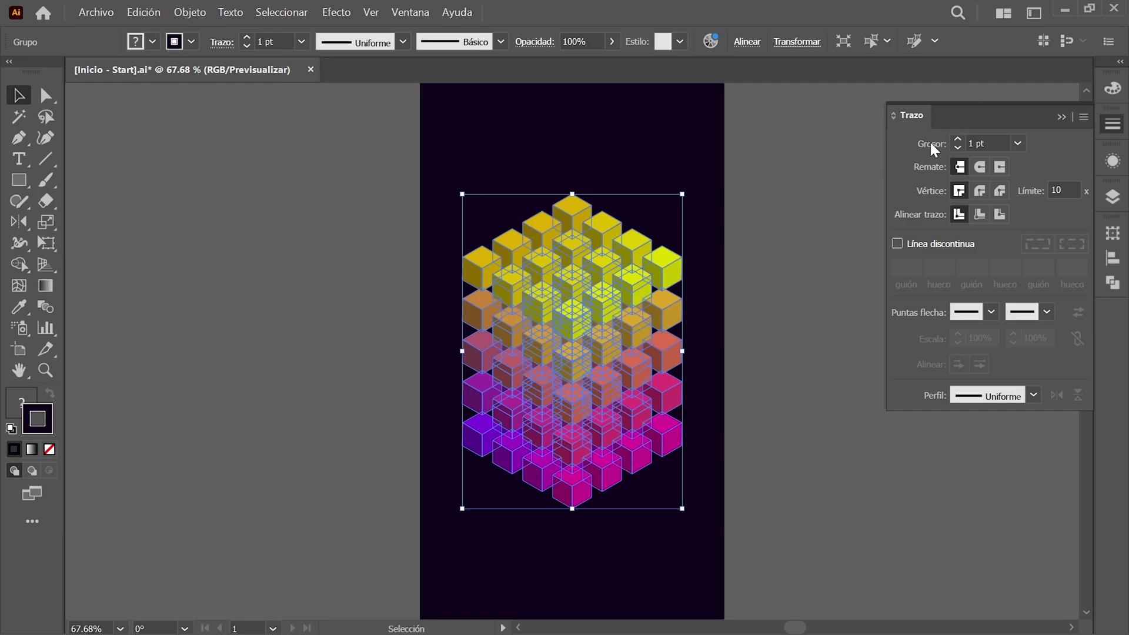
click(957, 139)
click(1113, 126)
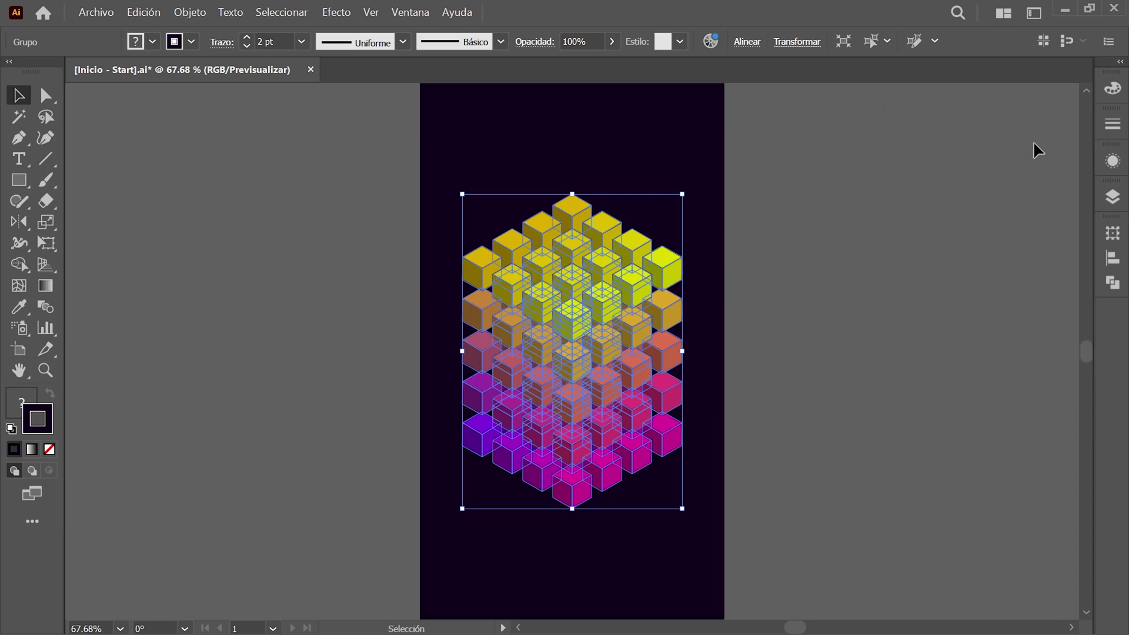
- Deselect all artwork to reveal the finished outlined cube stack
click(275, 12)
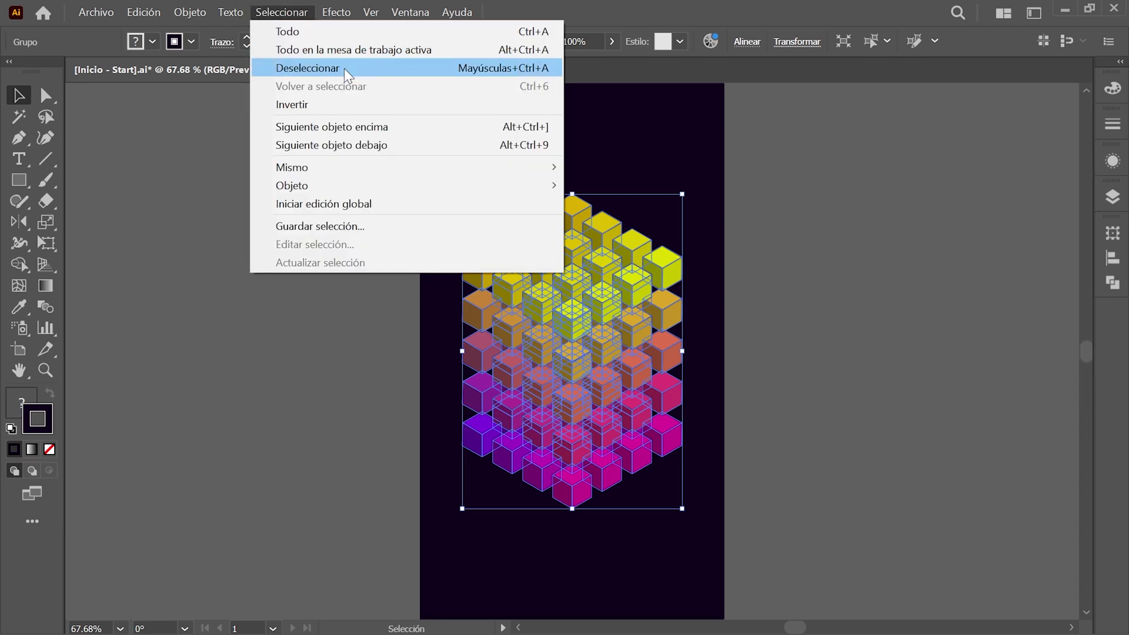
click(307, 68)
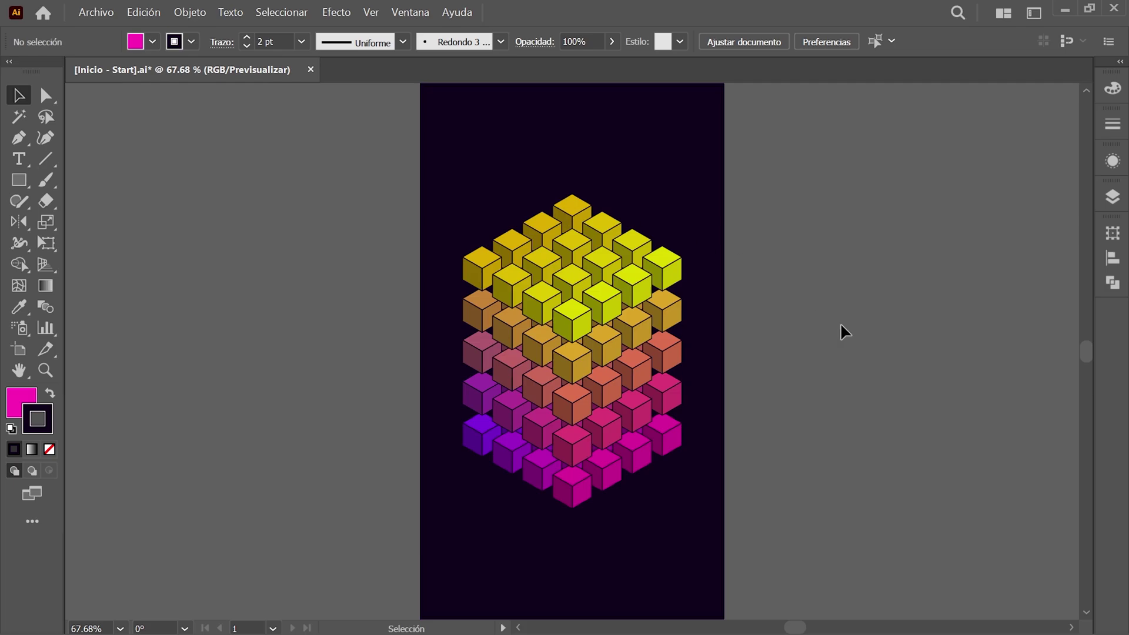